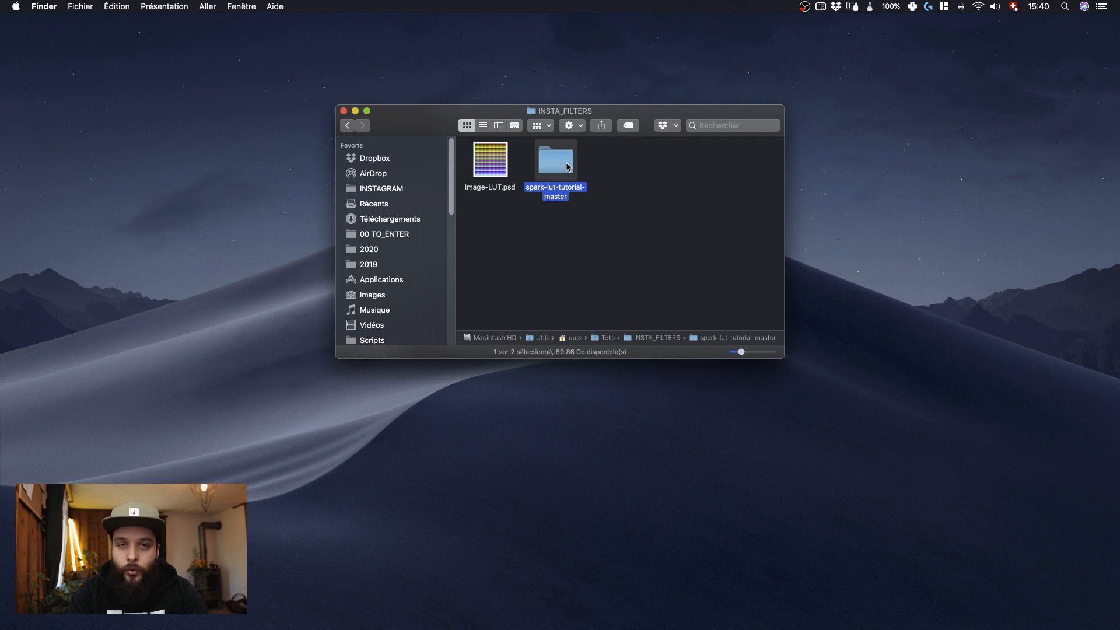
Step: Select Image-LUT.psd in the INSTA_FILTERS folder and switch to Capture One
click(499, 169)
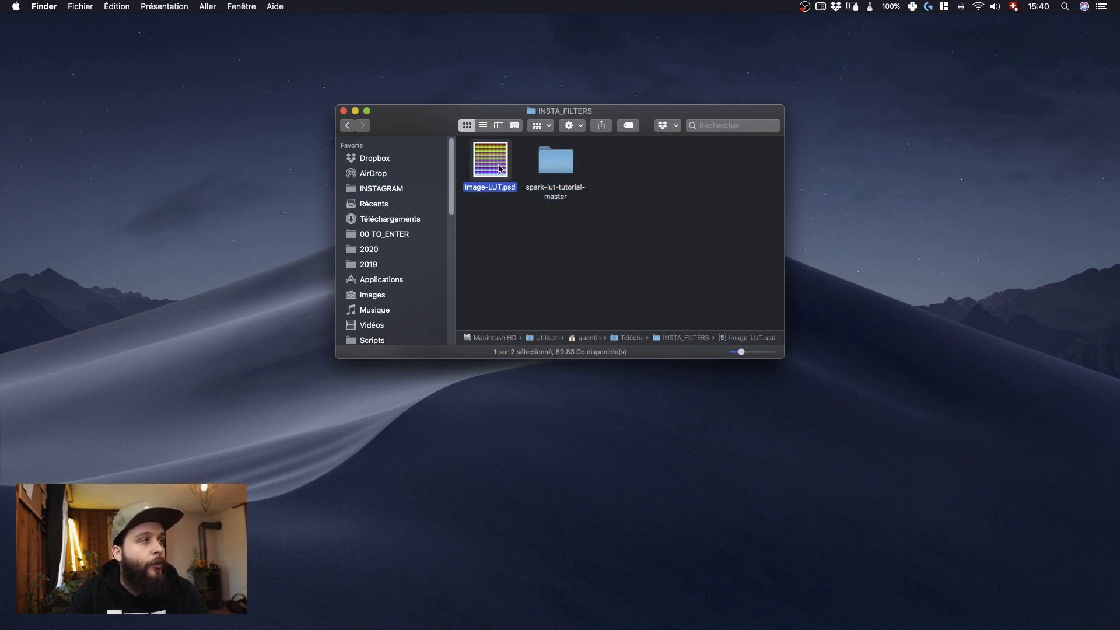
mouse_move(579, 628)
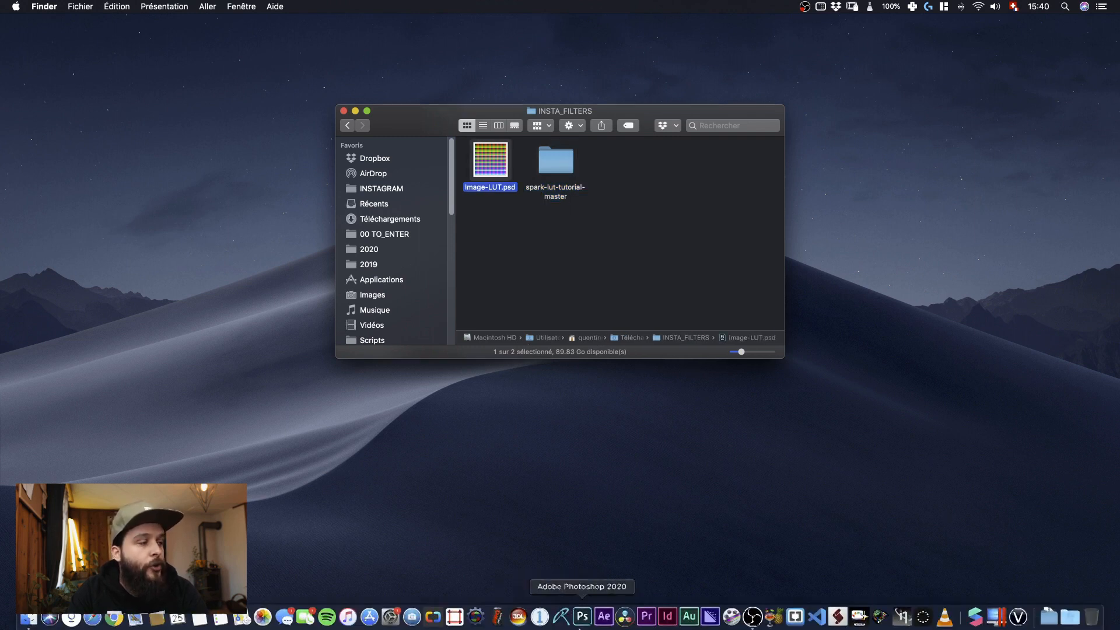
click(538, 619)
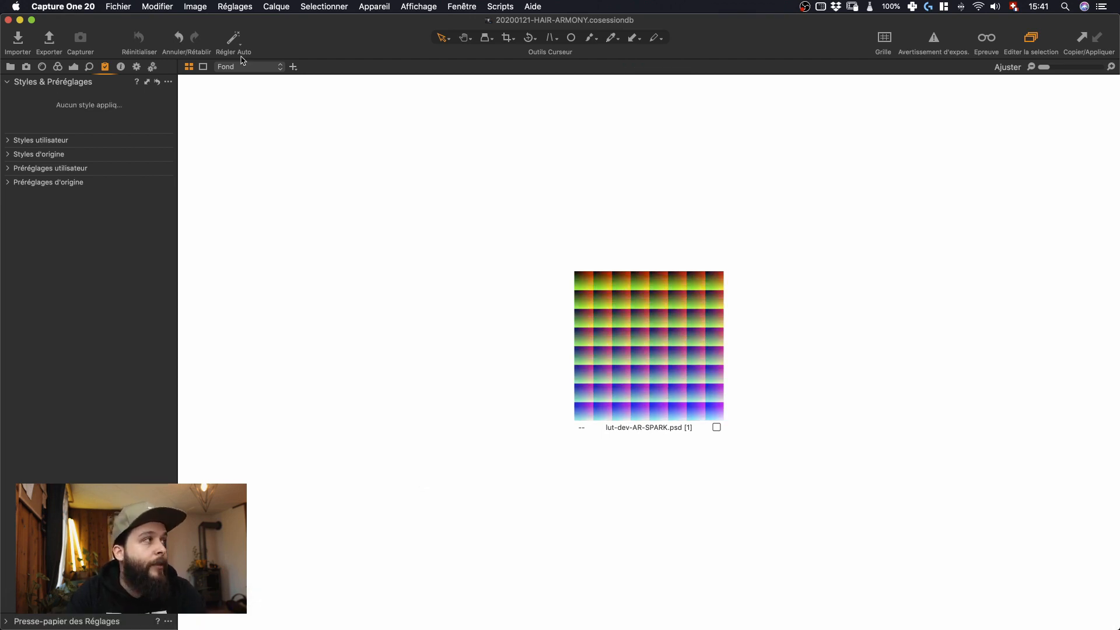
Step: Apply the user style "1. CL - Public" from the QDP Spectre group to the LUT image
click(74, 68)
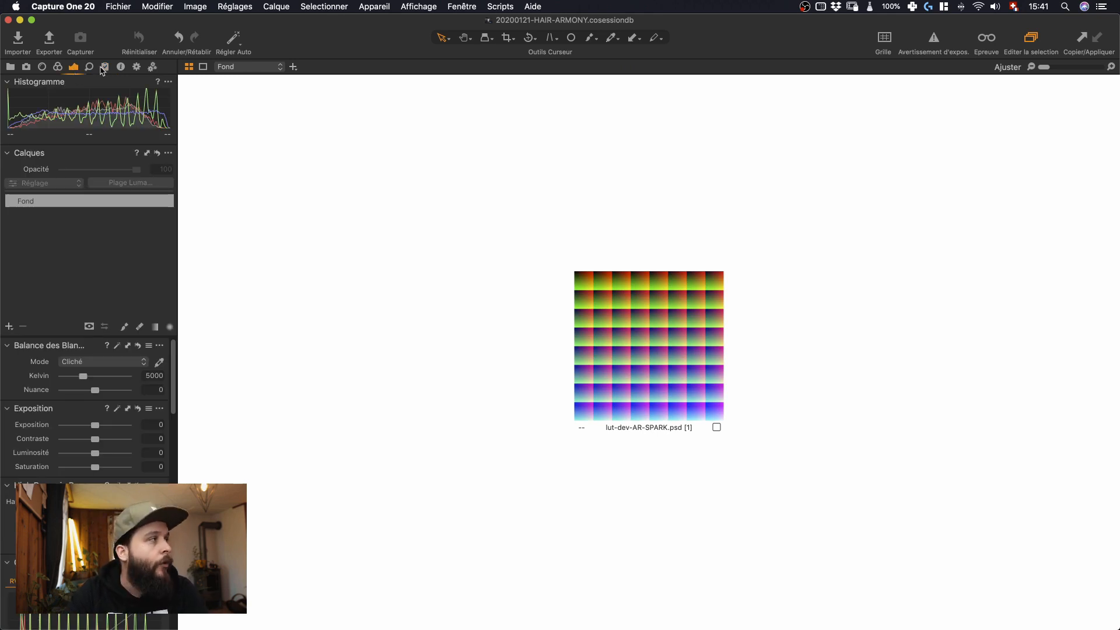
click(106, 67)
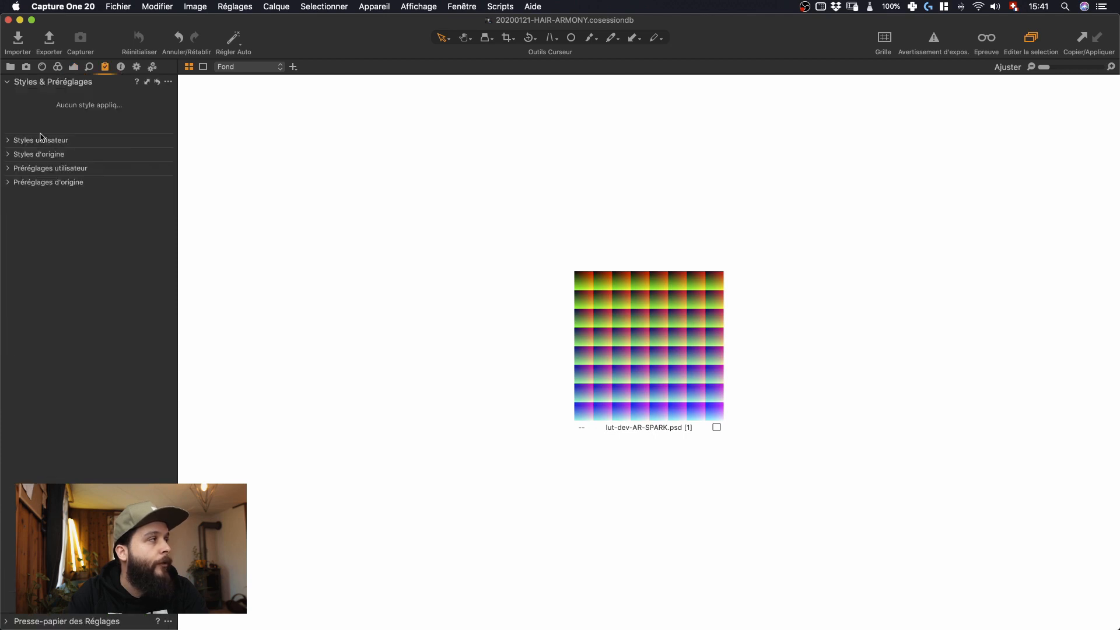
click(11, 140)
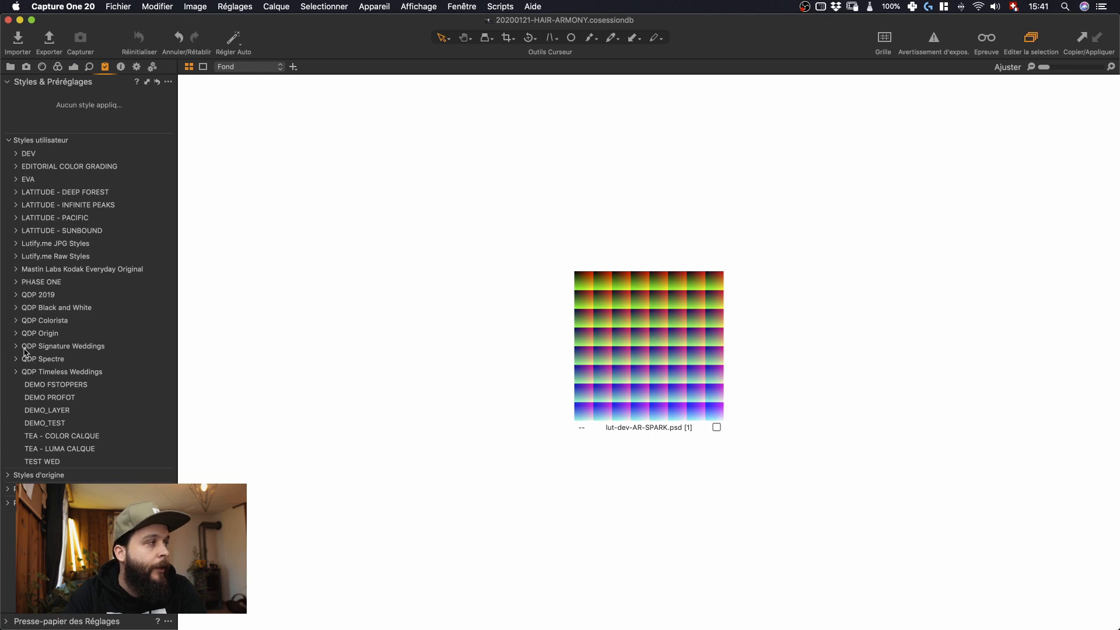
click(16, 359)
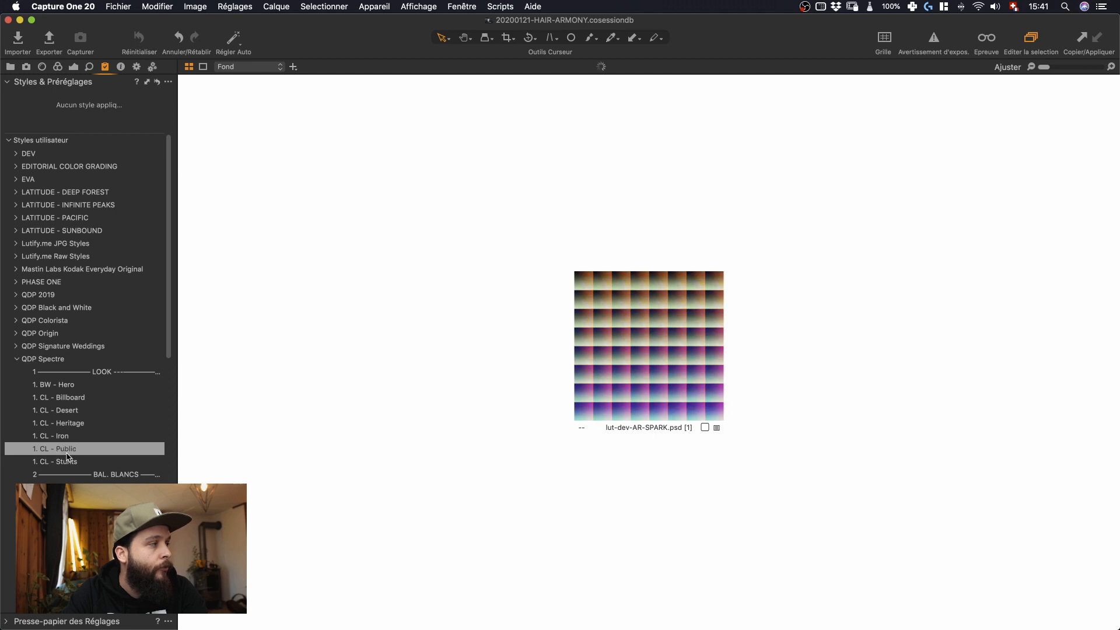
click(67, 448)
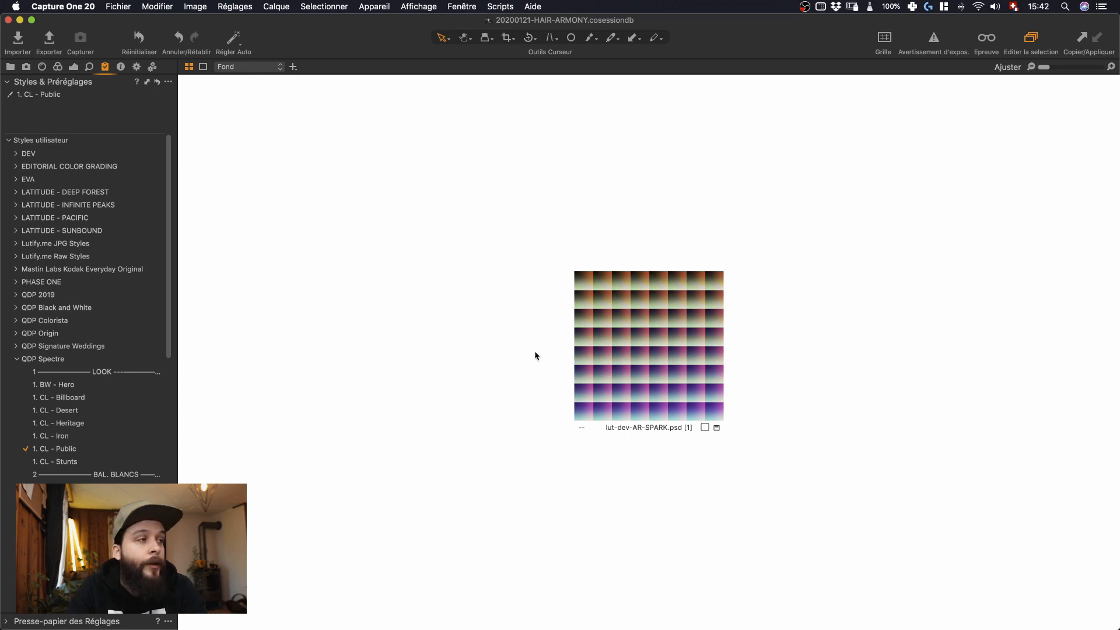
Step: Export the styled LUT variant as a PNG named LUT-Capture_ONE into the INSTA_FILTERS folder
right_click(628, 355)
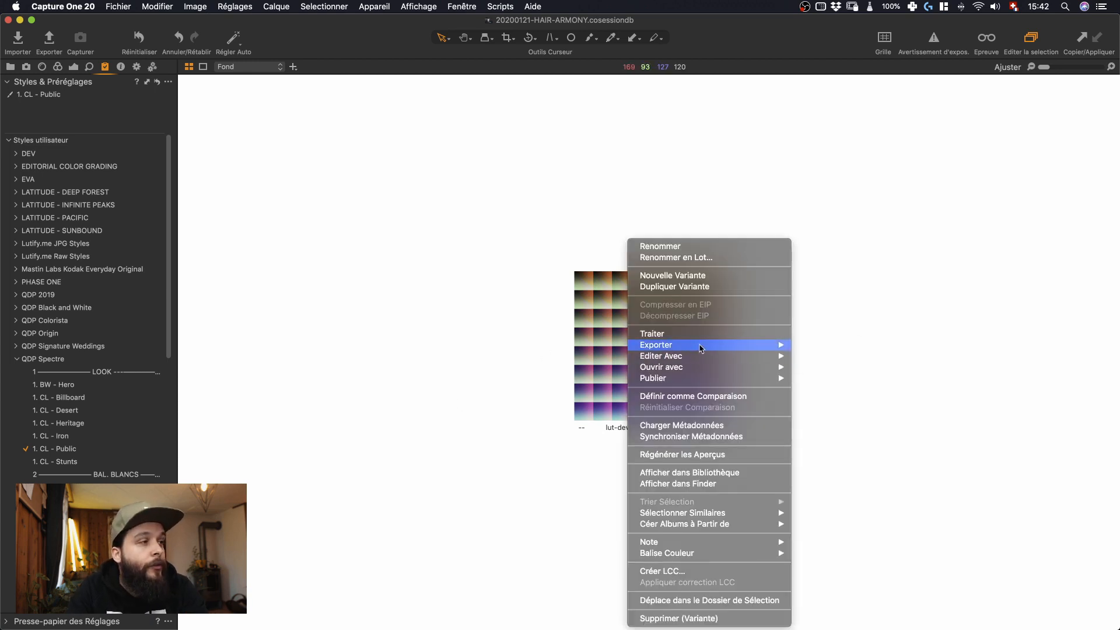
mouse_move(708, 347)
click(824, 356)
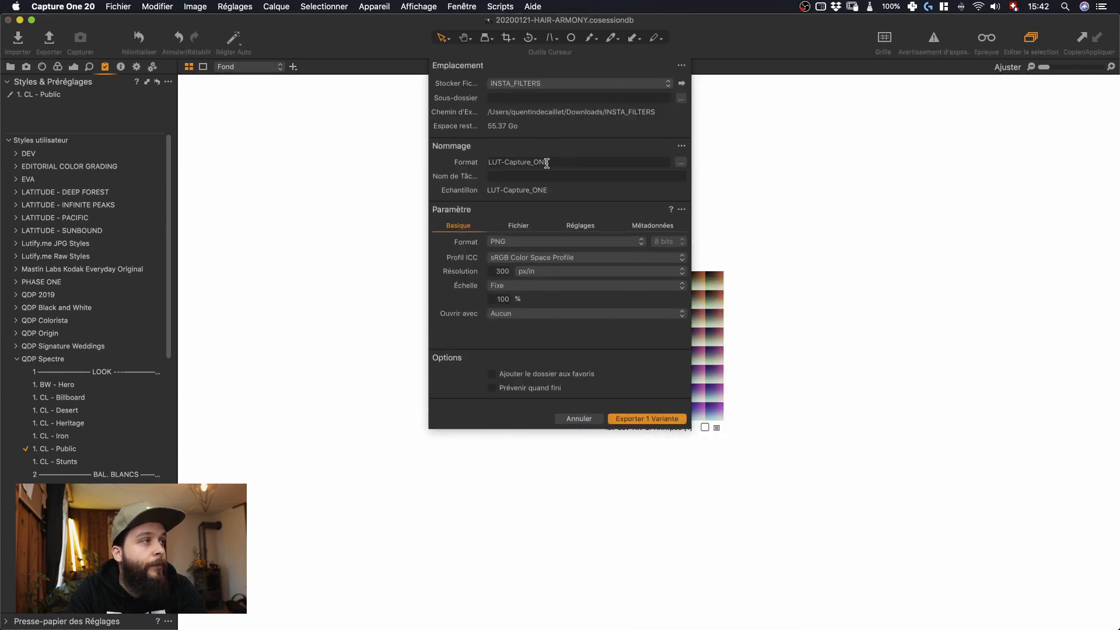
drag(550, 162, 392, 136)
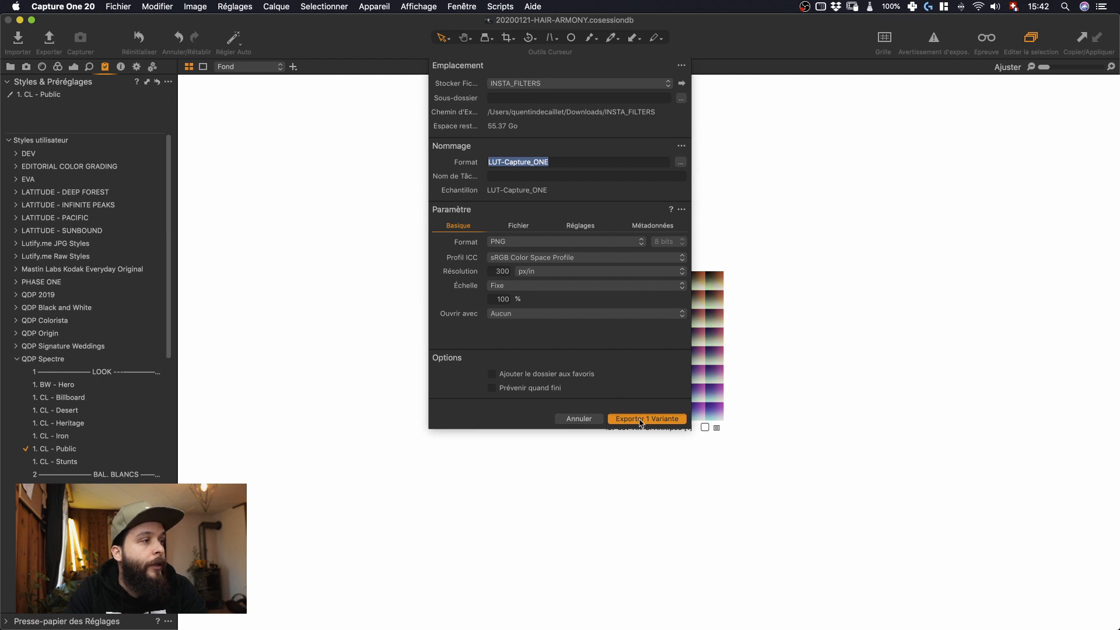
click(641, 419)
Step: Switch to Finder and preview the exported LUT-Capture_ONE.png
key(super+Tab)
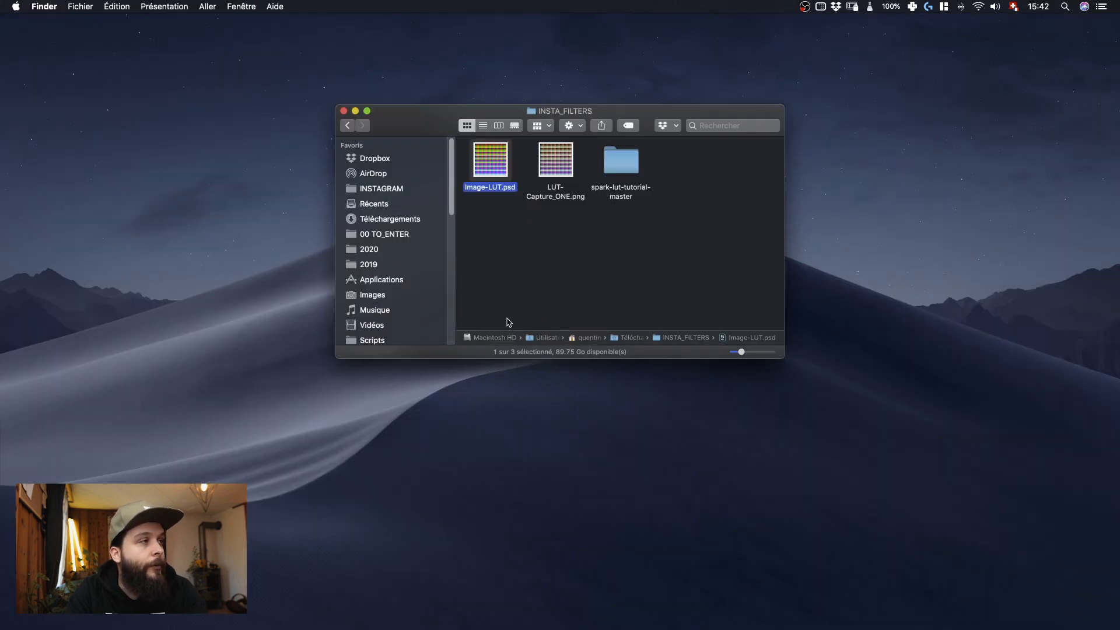
click(557, 166)
key(space)
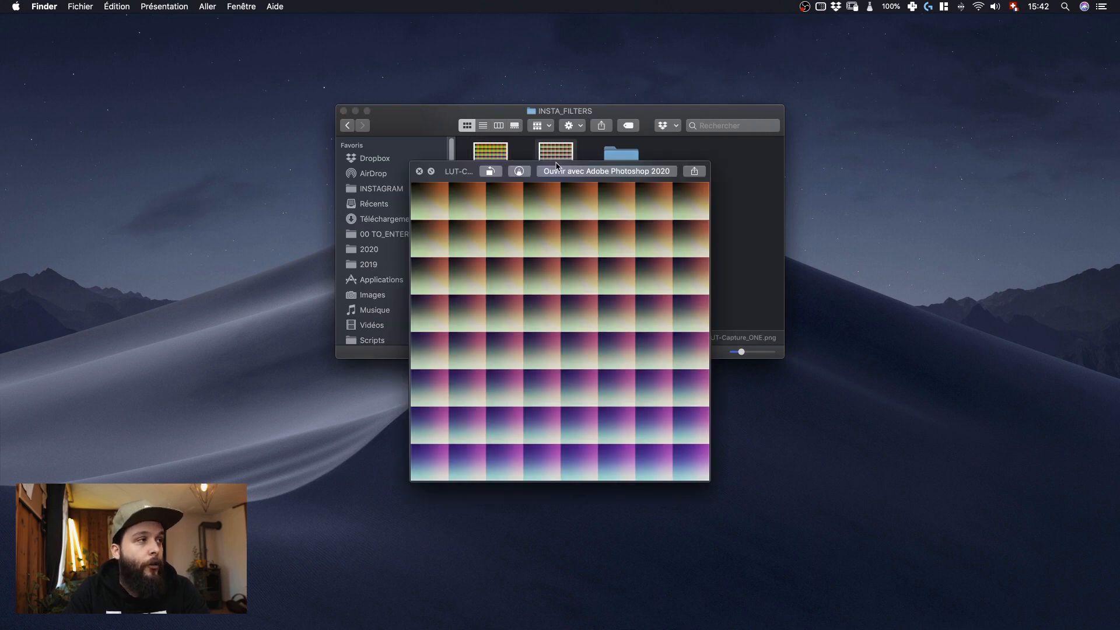
key(space)
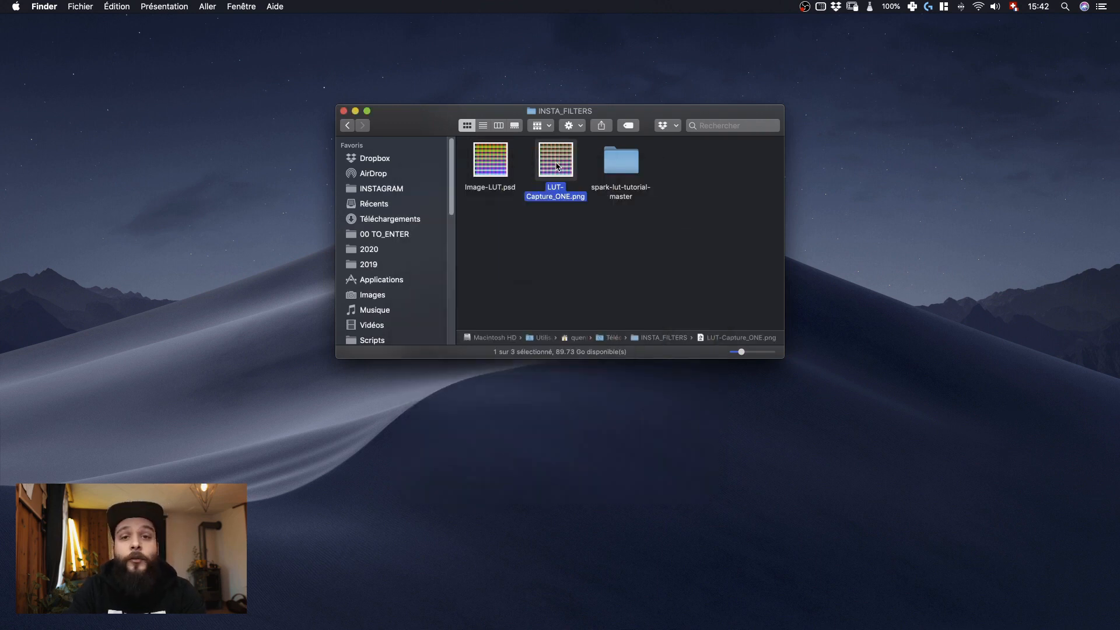
Step: Launch Spark AR Studio and create a blank project
key(super+space)
text(s)
key(Return)
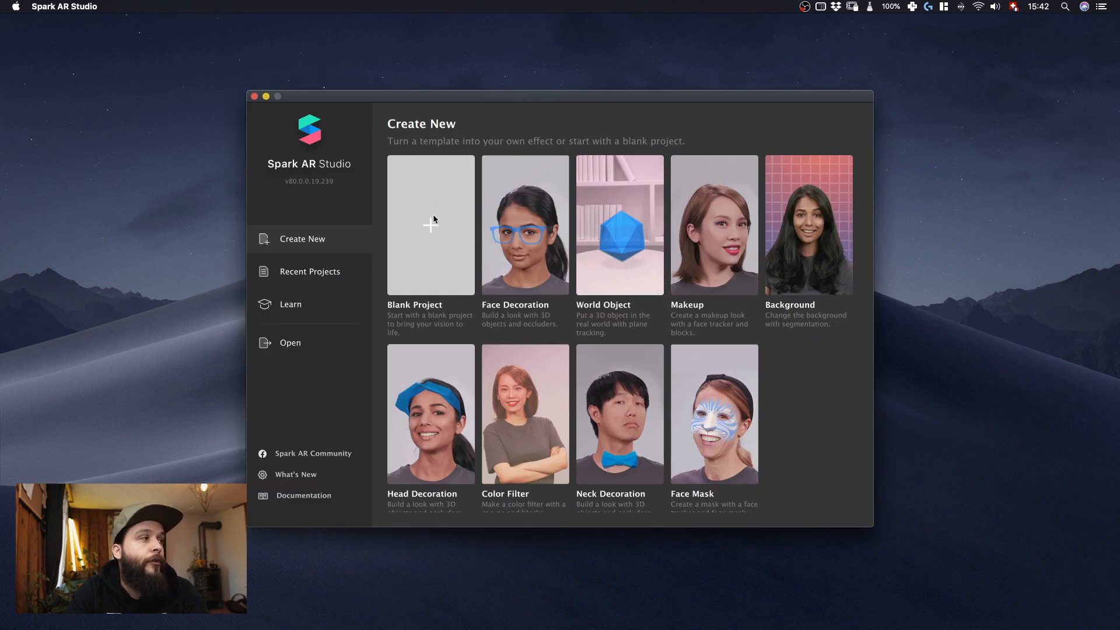
click(433, 221)
Step: Import FastColorLUT.arp from the patches folder of spark-lut-tutorial-master into the Spark AR project's assets
key(super+Tab)
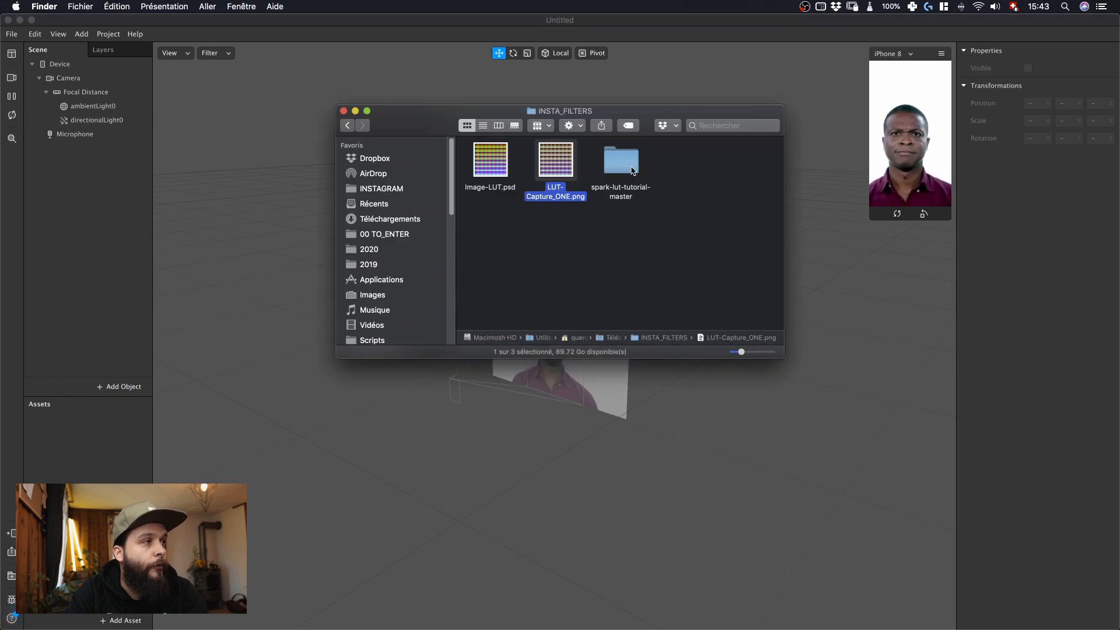
double_click(621, 164)
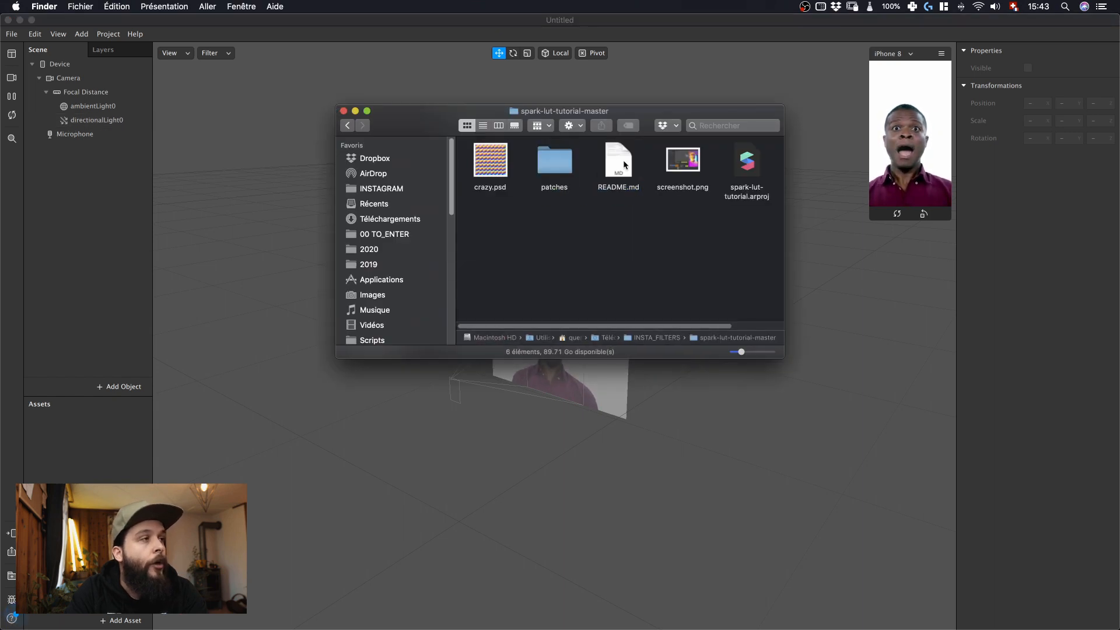
double_click(549, 163)
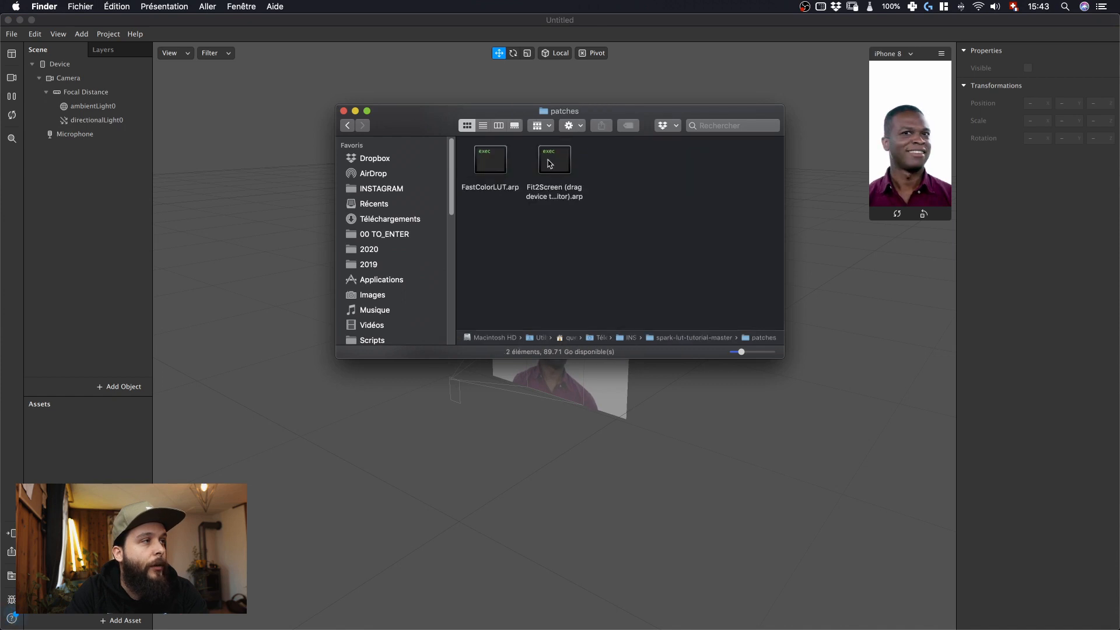
click(497, 163)
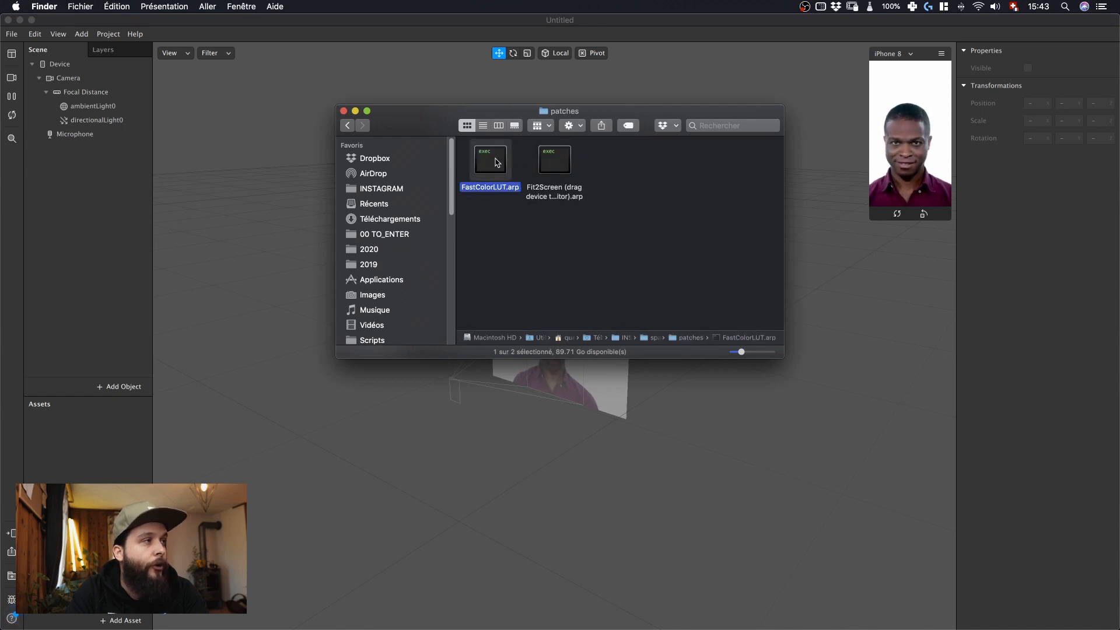
drag(497, 163, 63, 428)
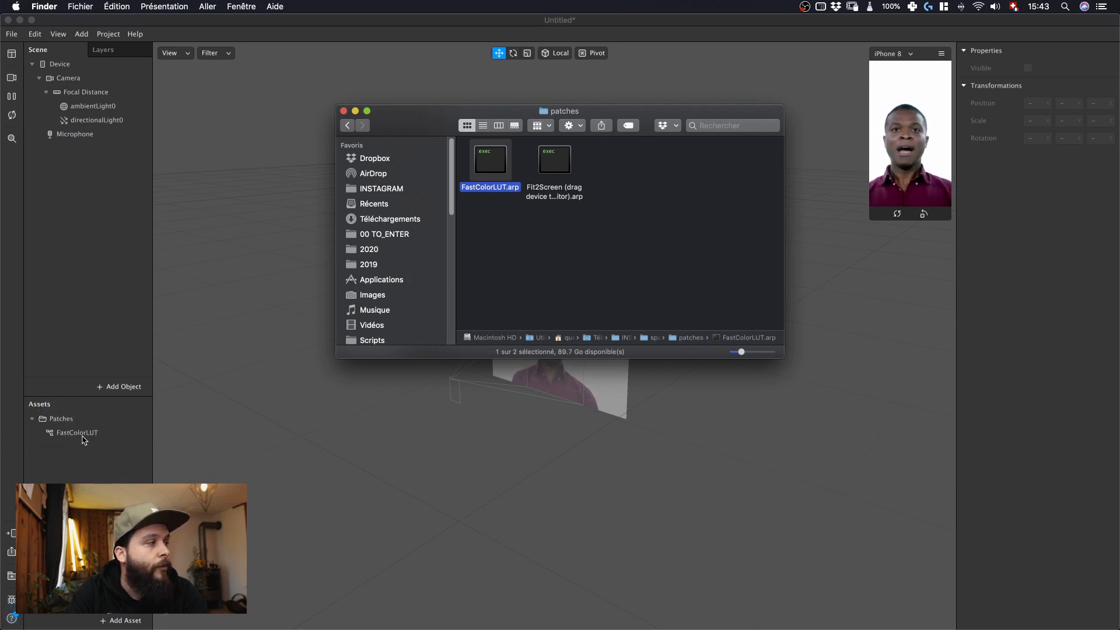
Step: Show the Patch Editor and place the FastColorLUT asset in it as a patch
click(83, 435)
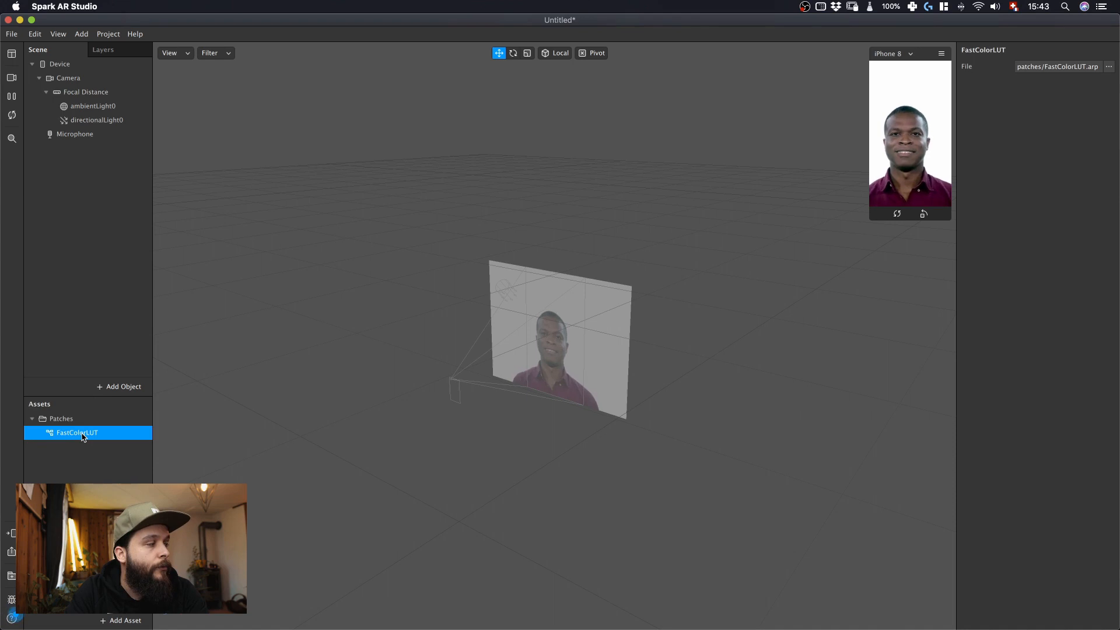
click(60, 35)
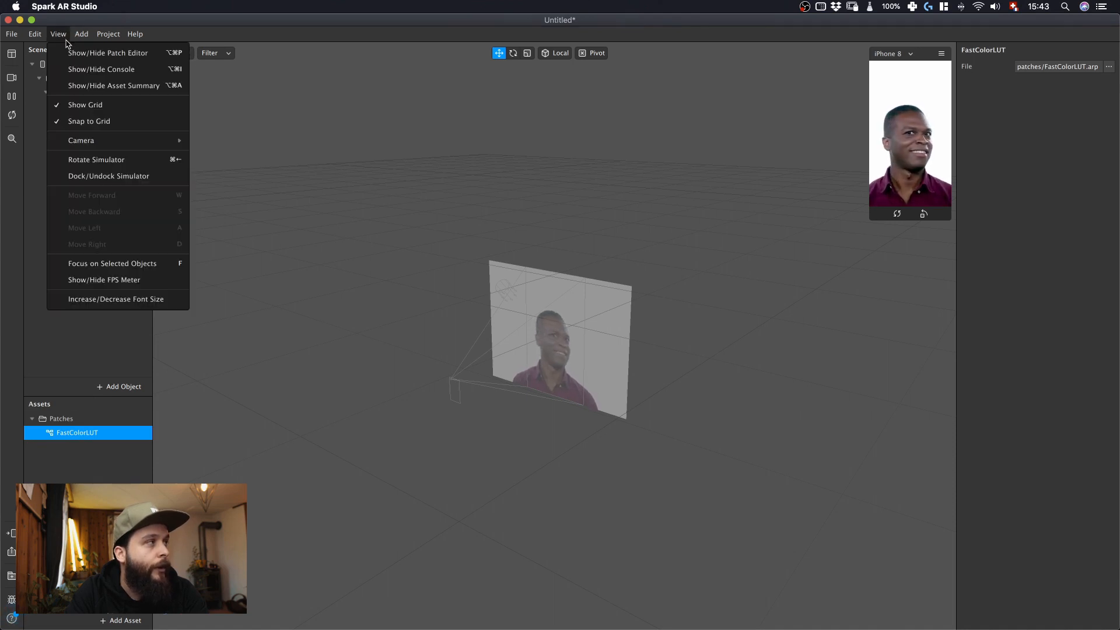
click(72, 54)
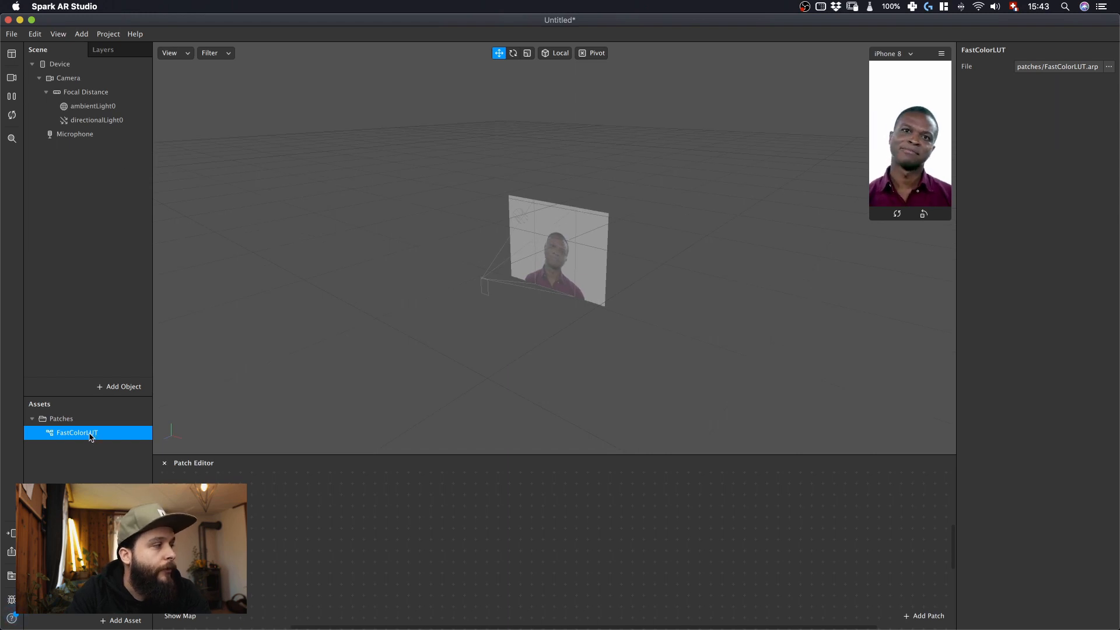
drag(91, 437, 462, 515)
Step: Import LUT-Capture_ONE.png from the INSTA_FILTERS folder, place it as a patch and connect its RGBA output to FastColorLUT's LUT input
key(super+Tab)
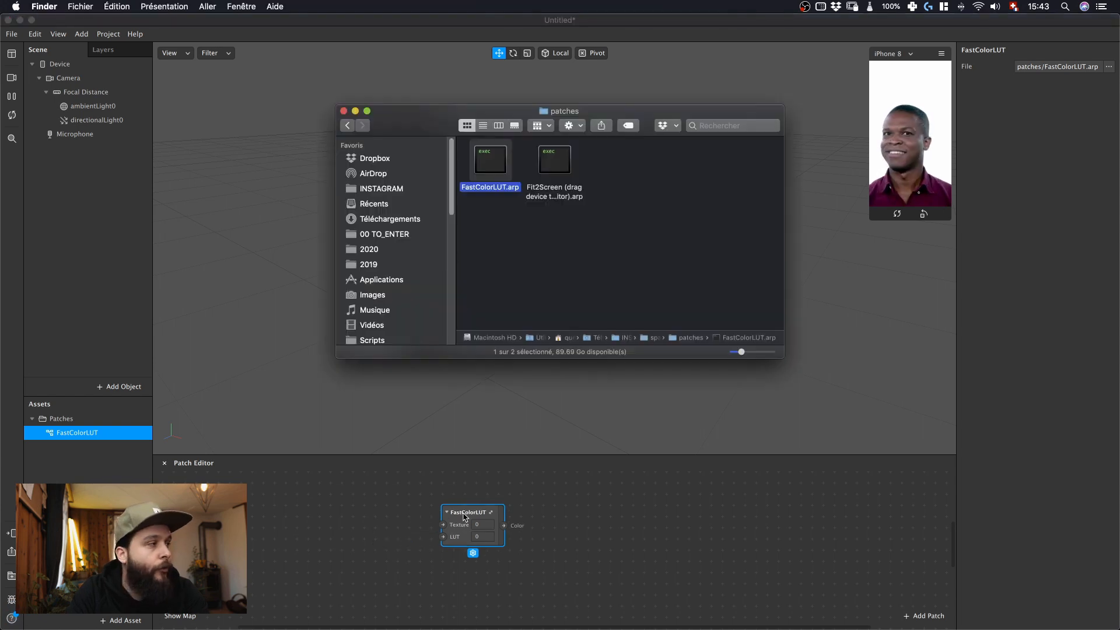
click(350, 129)
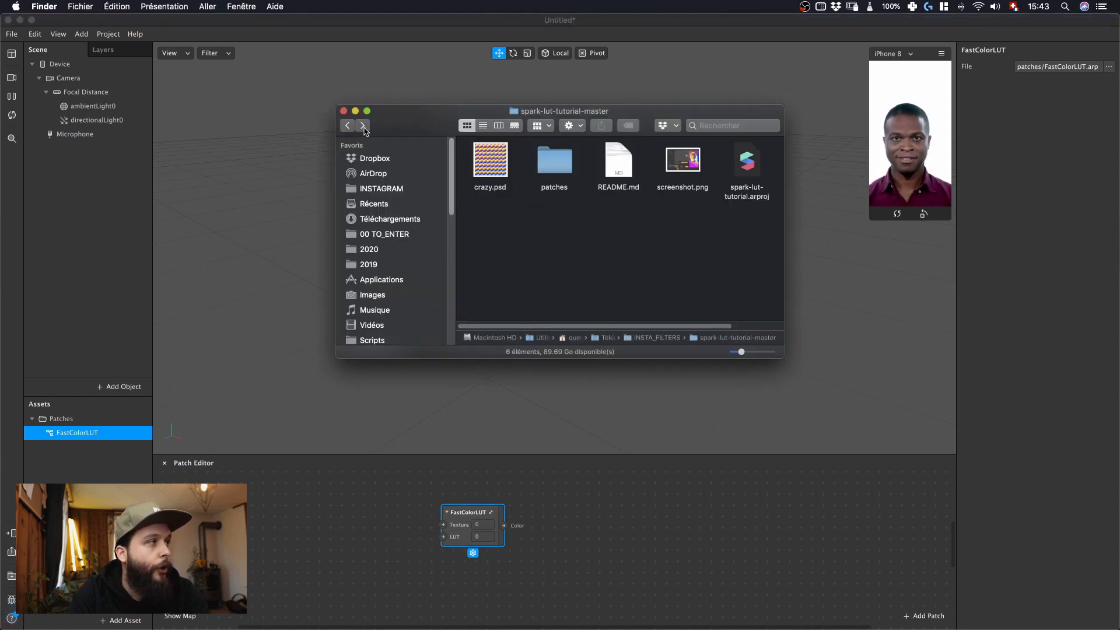
click(347, 125)
click(566, 166)
drag(566, 166, 442, 541)
click(99, 447)
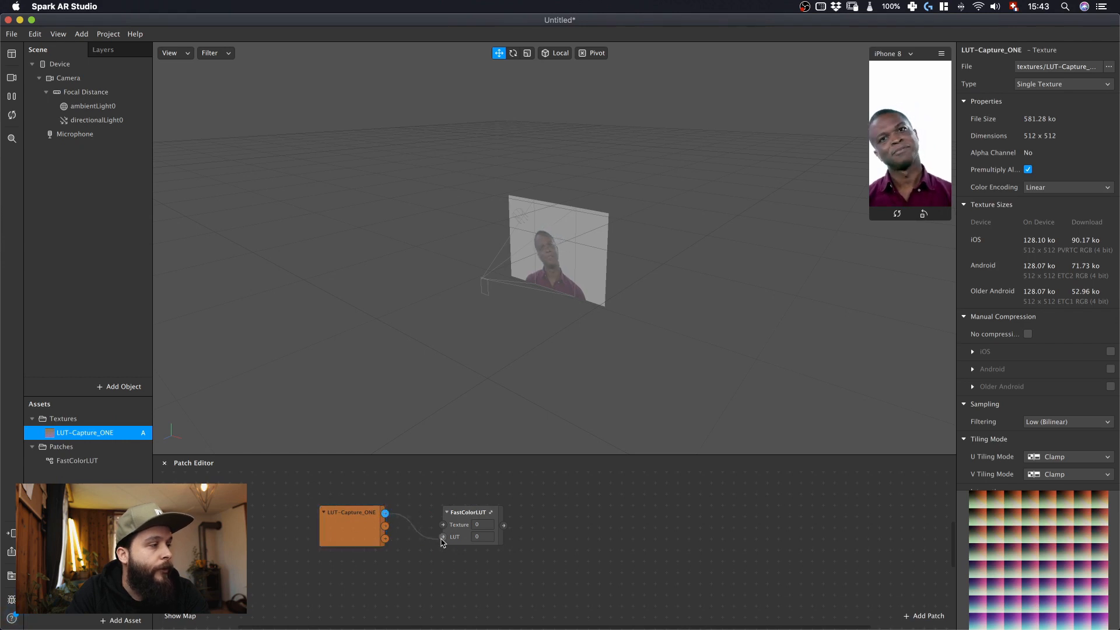
drag(360, 531, 341, 525)
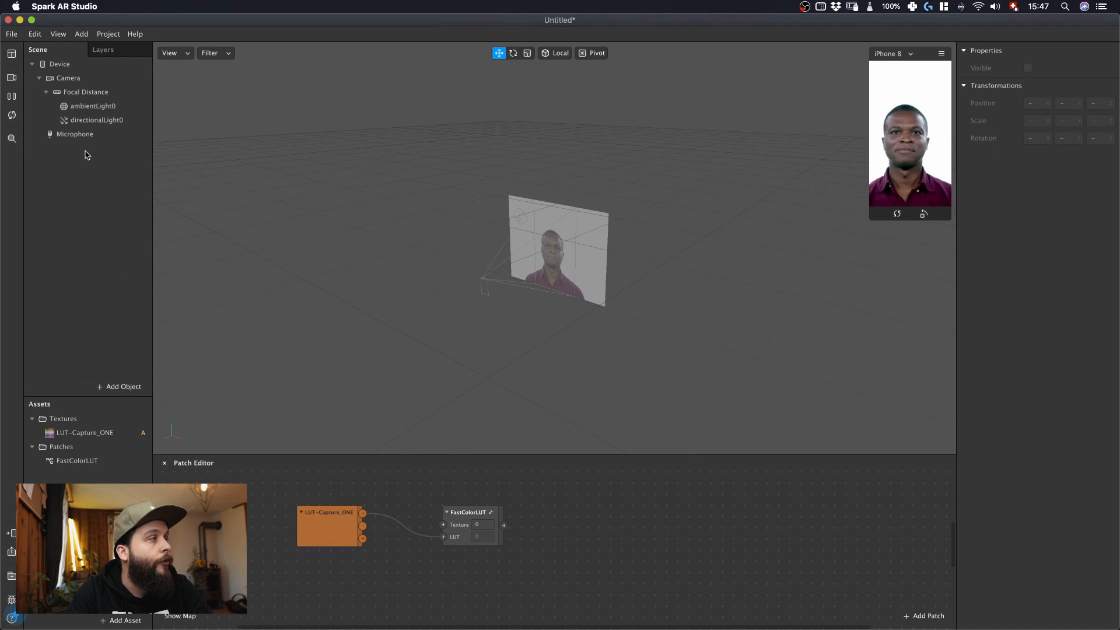
Step: Add a texture extraction to the Camera object
click(85, 93)
click(68, 78)
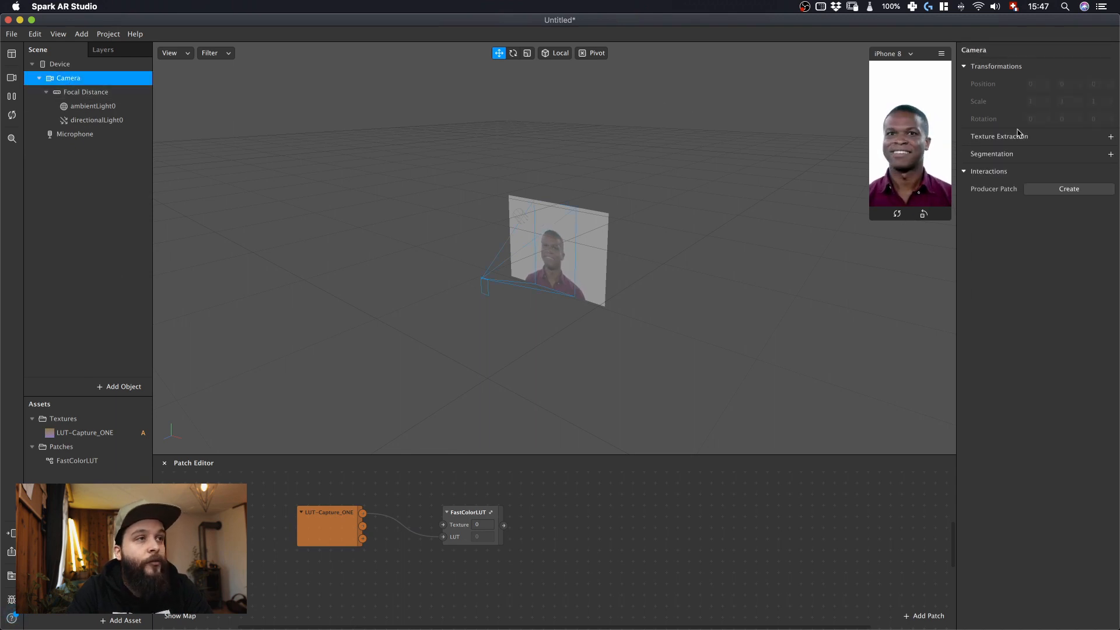
click(1111, 138)
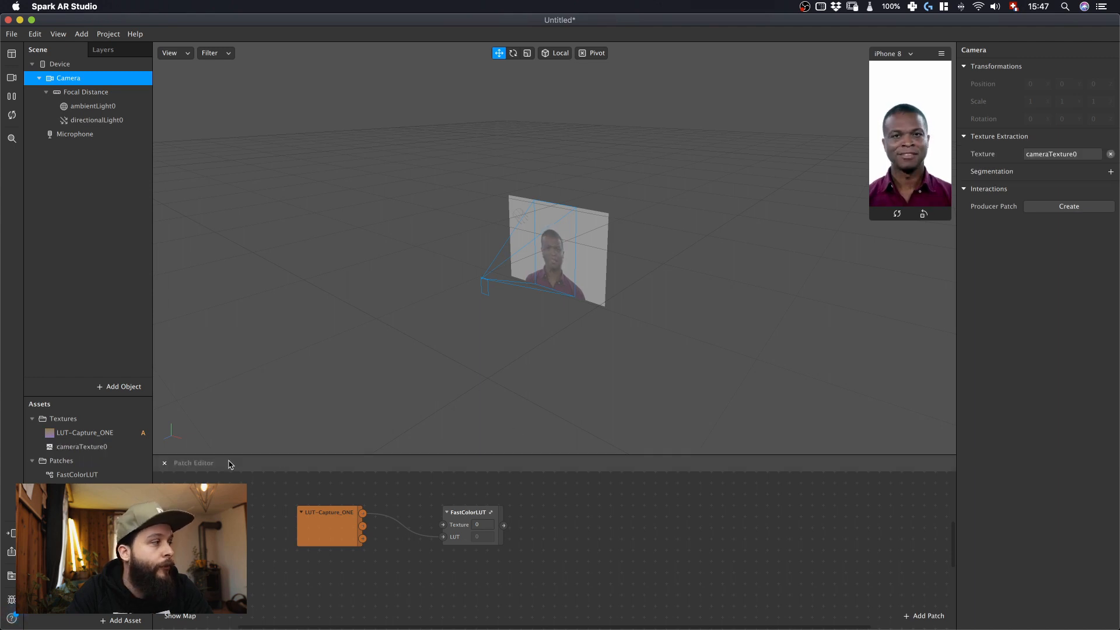
Step: Place the camera texture as a patch above the LUT patch and connect its first output to FastColorLUT's Texture input
click(78, 447)
drag(76, 449, 316, 484)
drag(317, 533, 328, 567)
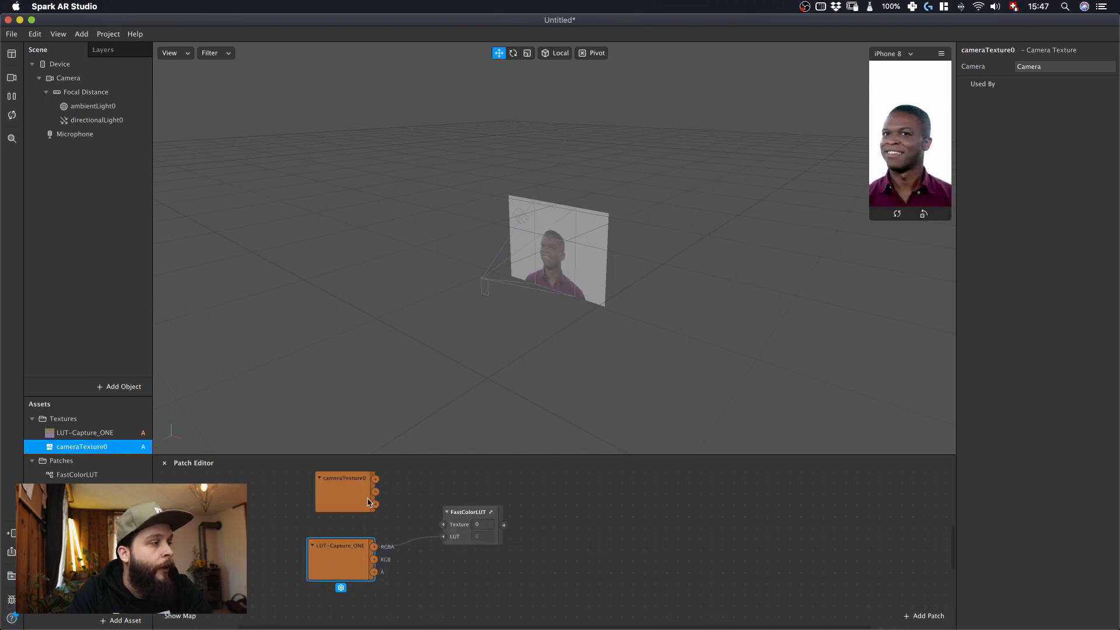
drag(376, 480, 446, 528)
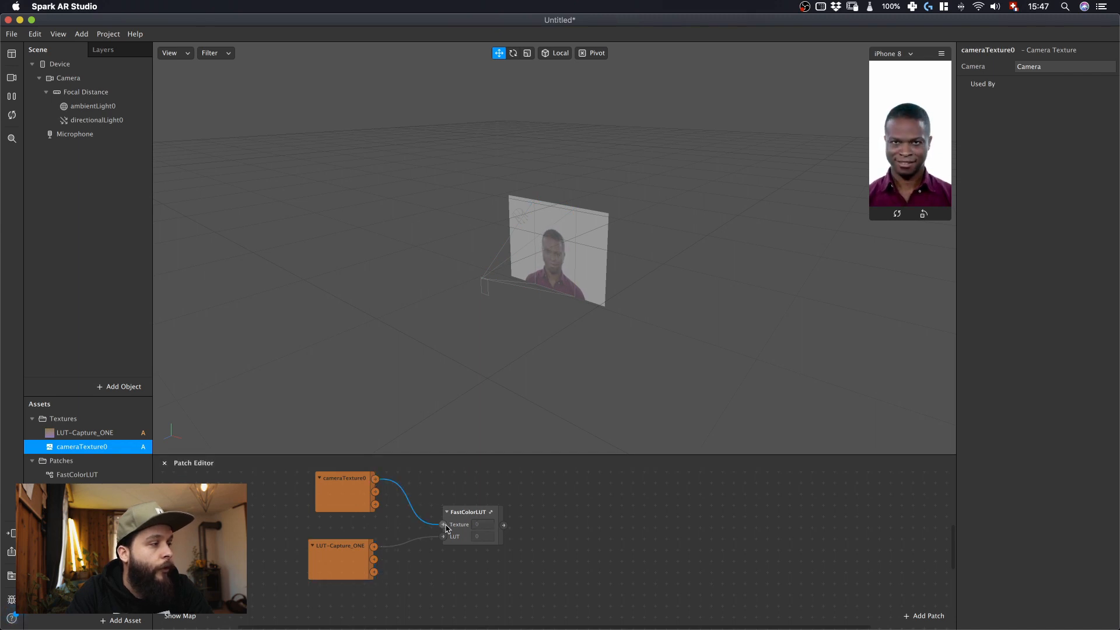
Step: Add a canvas under the Camera and a plane inside that canvas
right_click(78, 79)
mouse_move(120, 90)
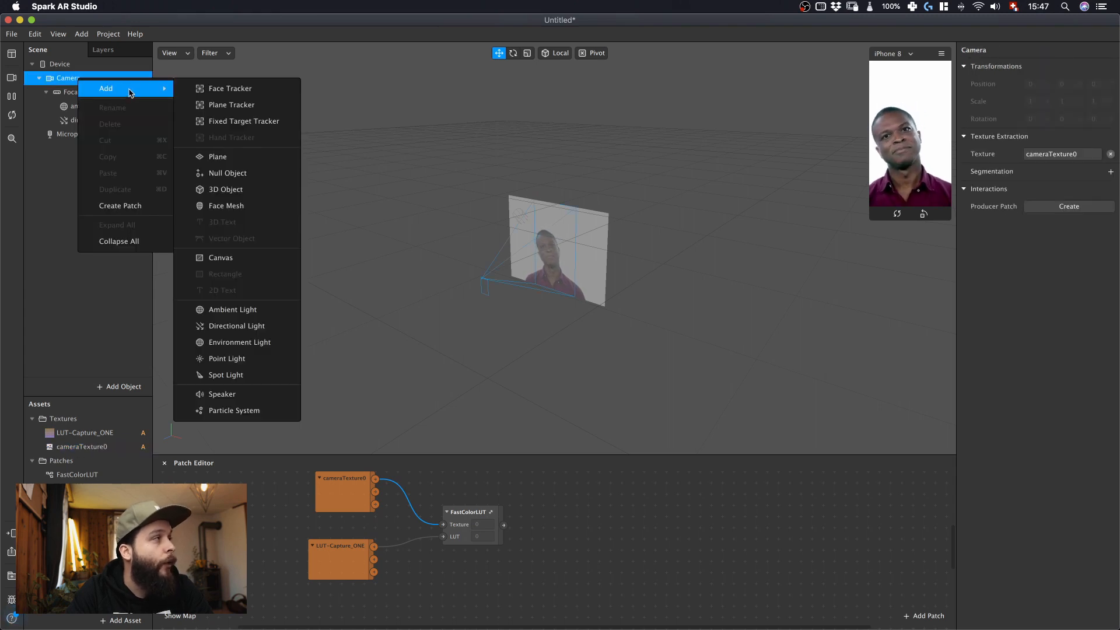
click(228, 259)
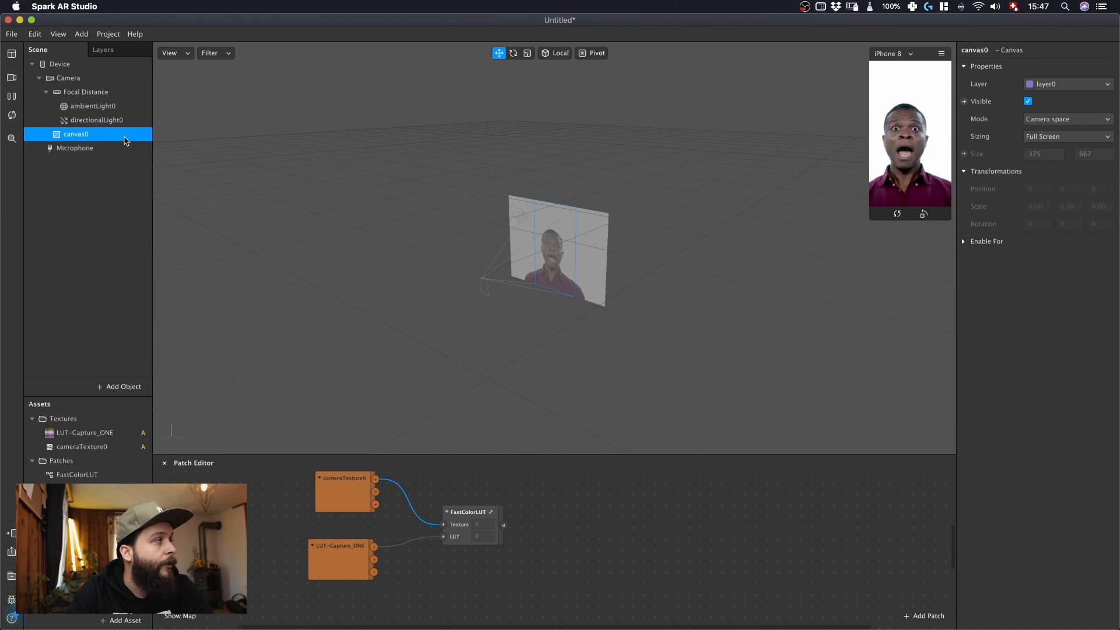
right_click(125, 140)
mouse_move(150, 148)
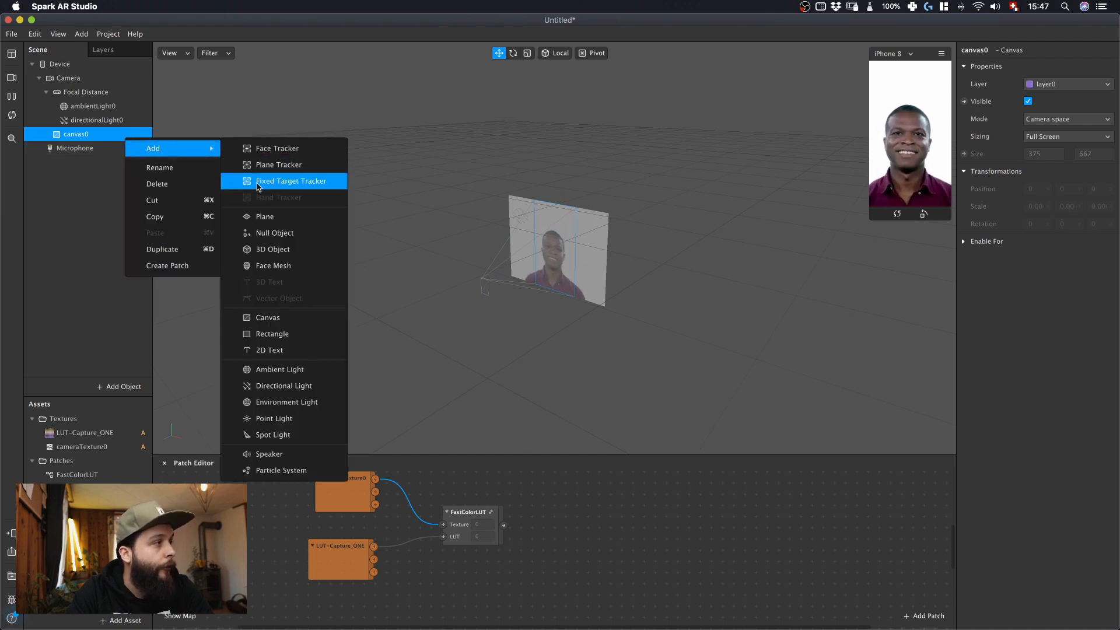
click(275, 222)
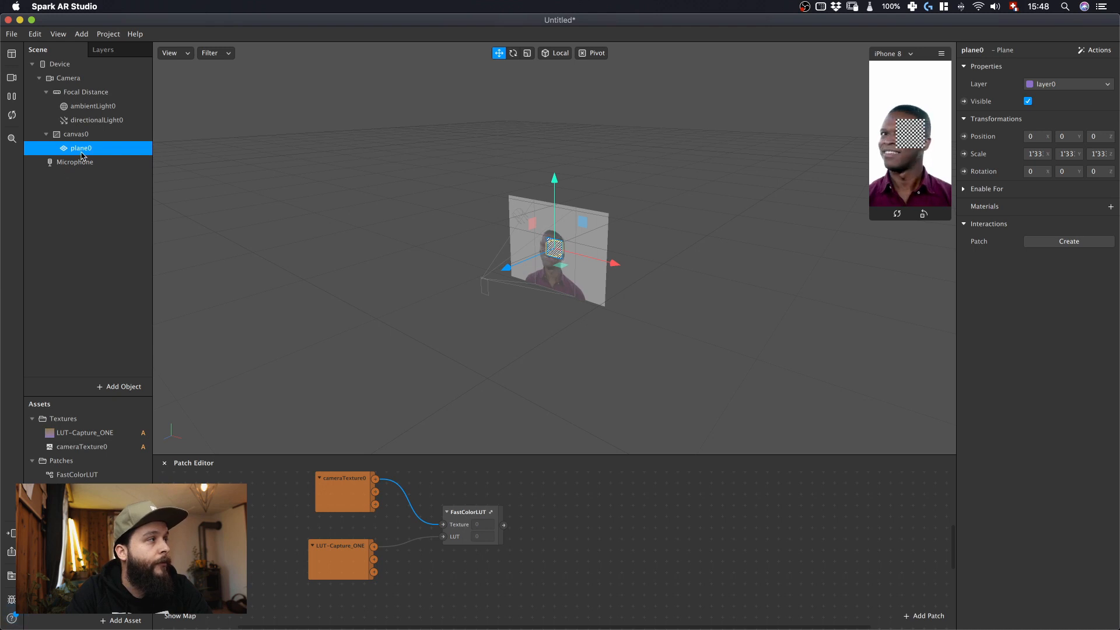
Step: Add a new material to the plane and set its shader type to Flat
click(1111, 207)
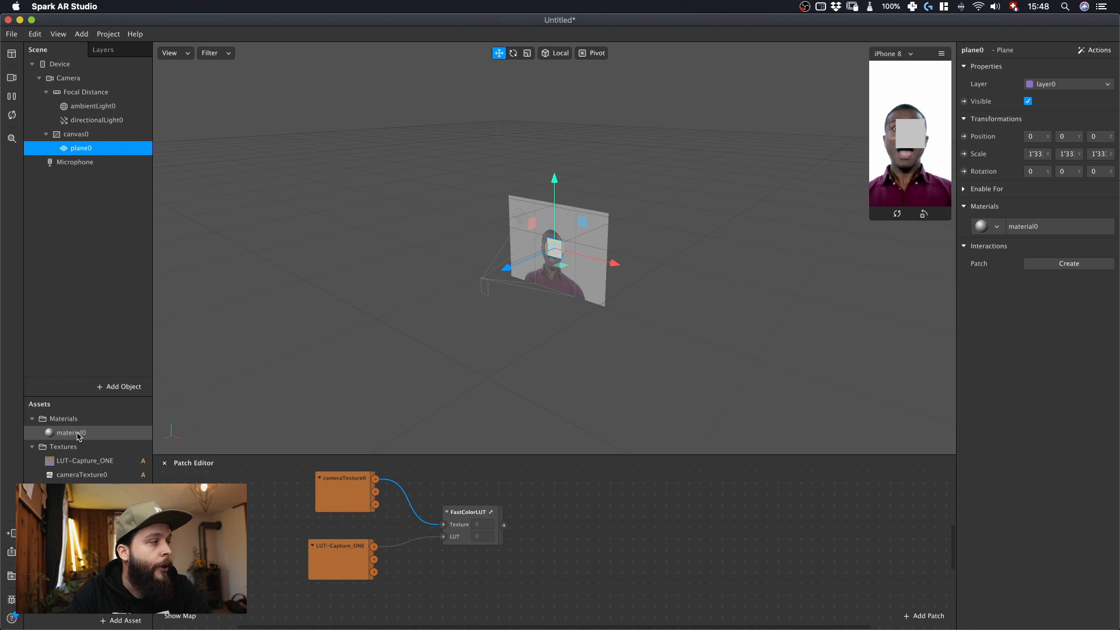
click(78, 435)
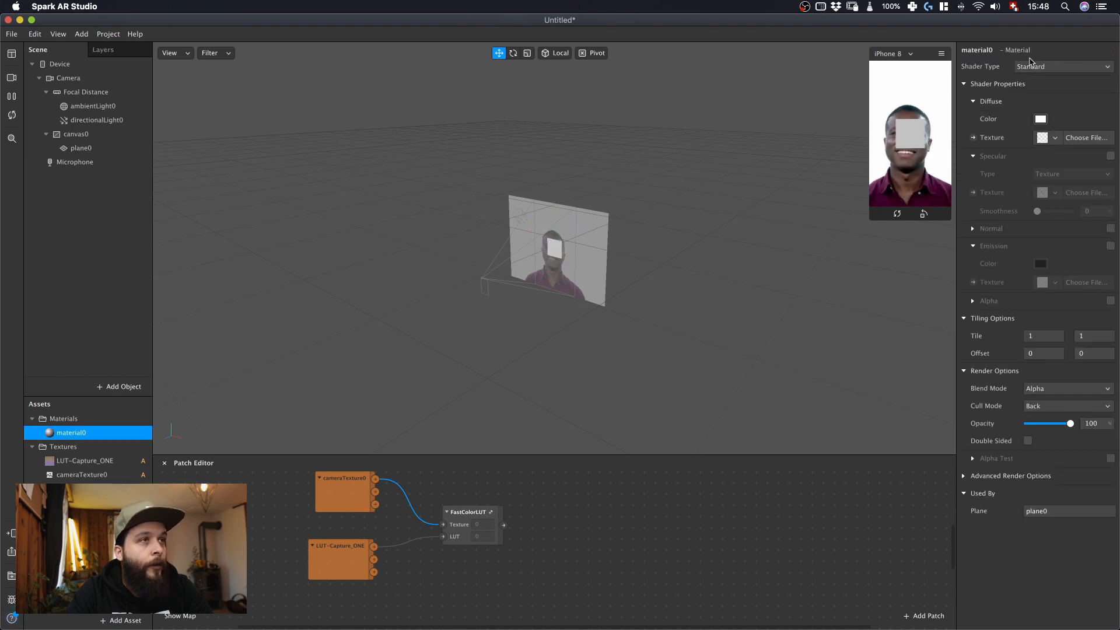
click(1047, 69)
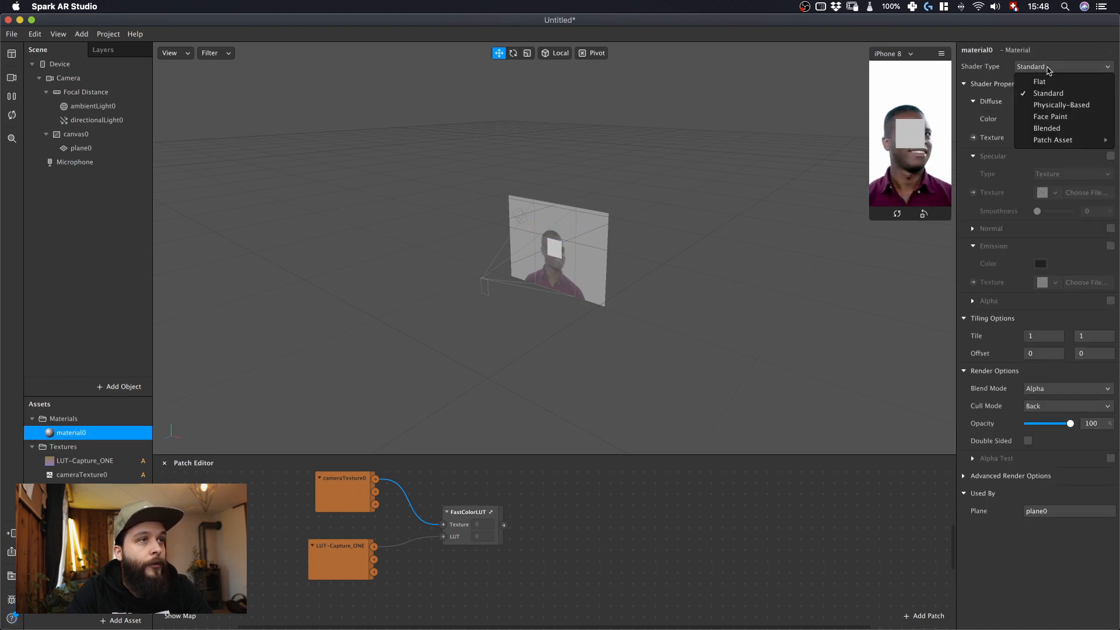
click(1040, 82)
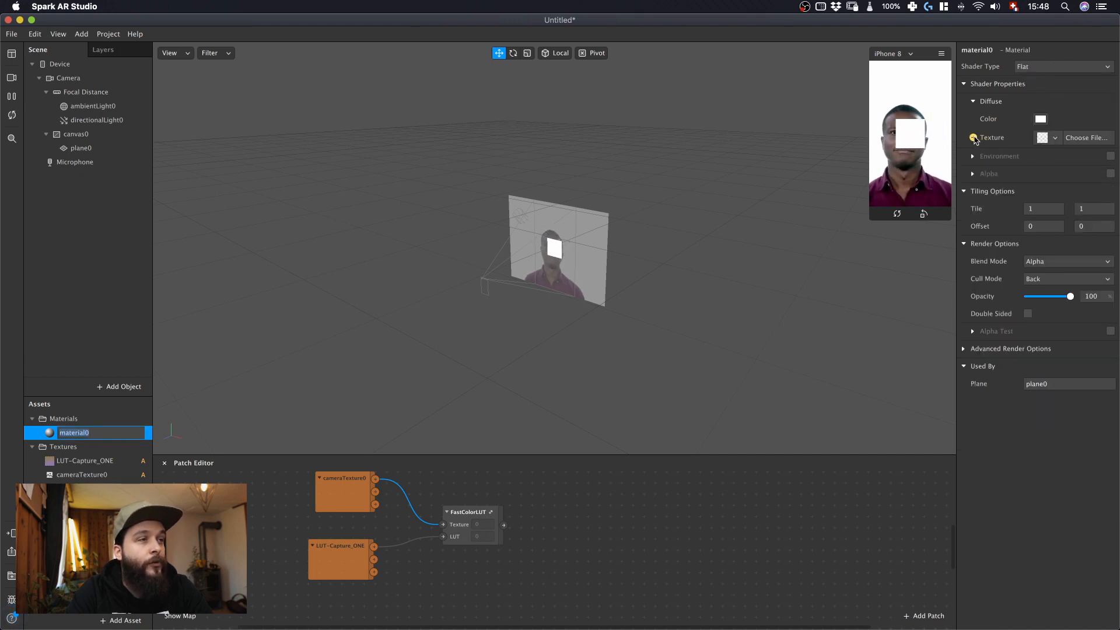
Step: Create a patch for the material's diffuse texture and connect FastColorLUT's Color output to it
click(973, 138)
drag(596, 567, 582, 513)
drag(503, 527, 544, 525)
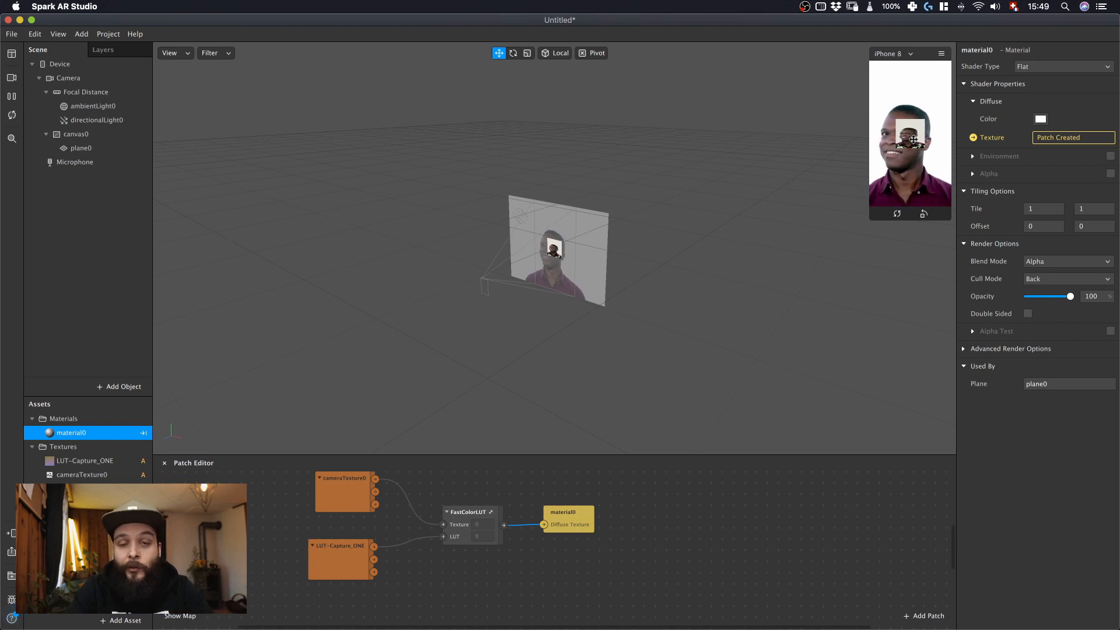
Step: Group the texture, FastColorLUT and material patches under the name LUT and move the group aside
drag(619, 585, 361, 511)
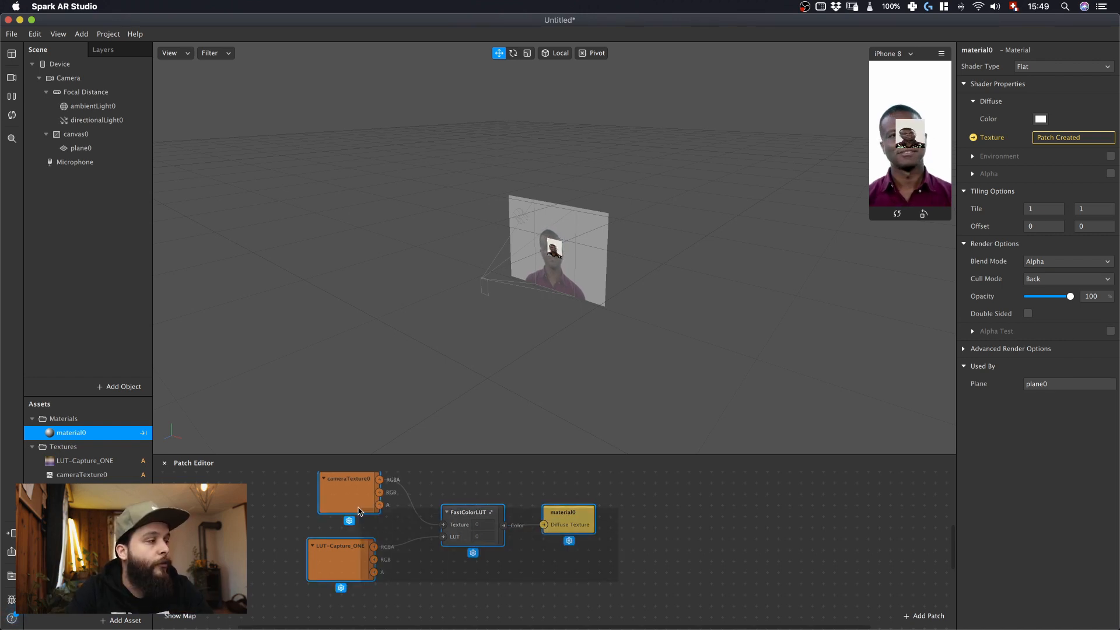
right_click(345, 499)
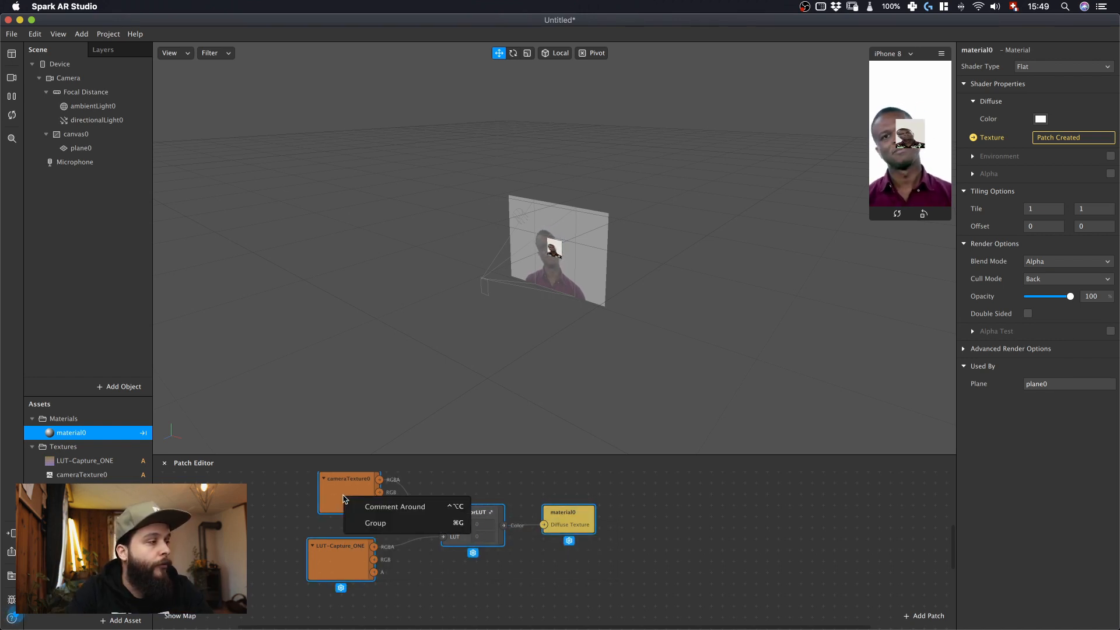
click(377, 524)
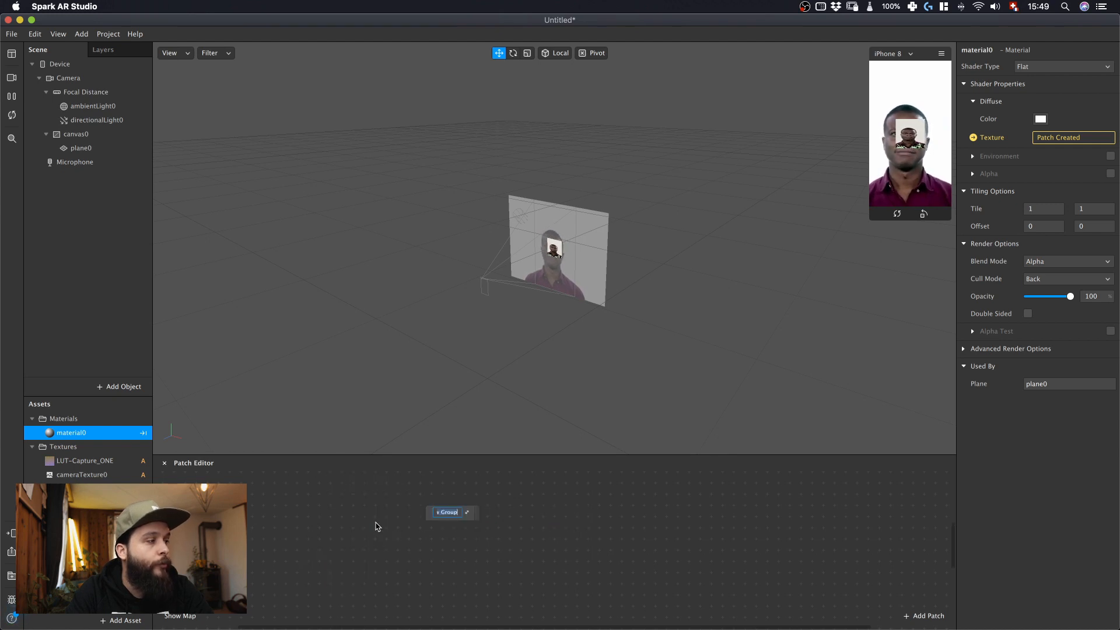
text(LU)
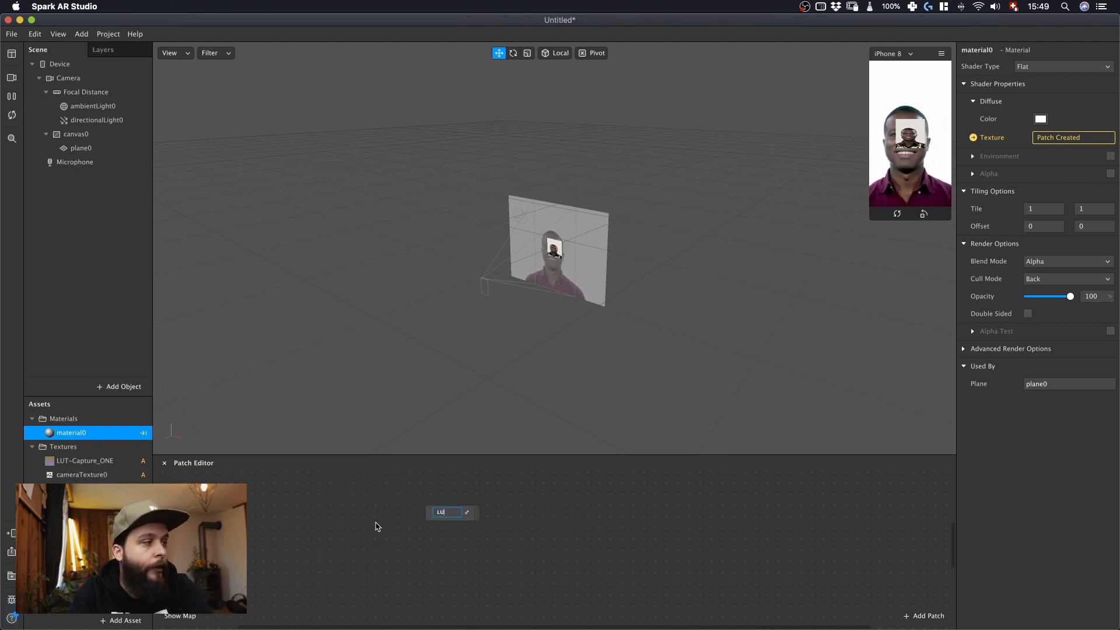
key(Return)
drag(441, 513, 347, 516)
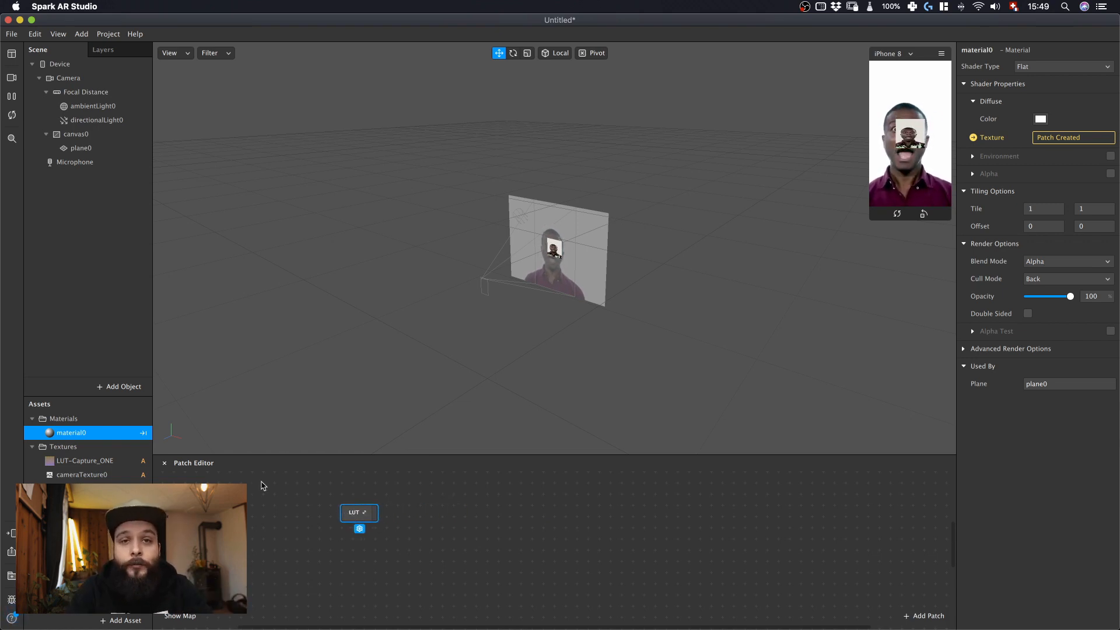
Step: Switch to Finder and import the Fit2Screen patch from spark-lut-tutorial-master's patches folder into the Spark AR Studio patch graph
key(super+Tab)
key(super+Tab)
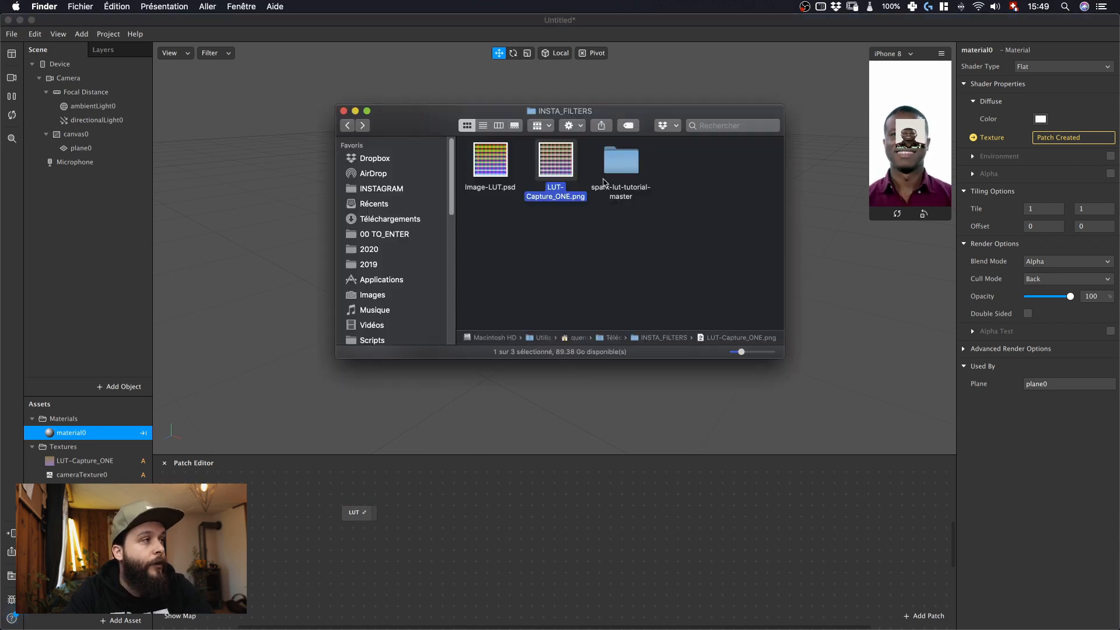
double_click(609, 166)
click(558, 169)
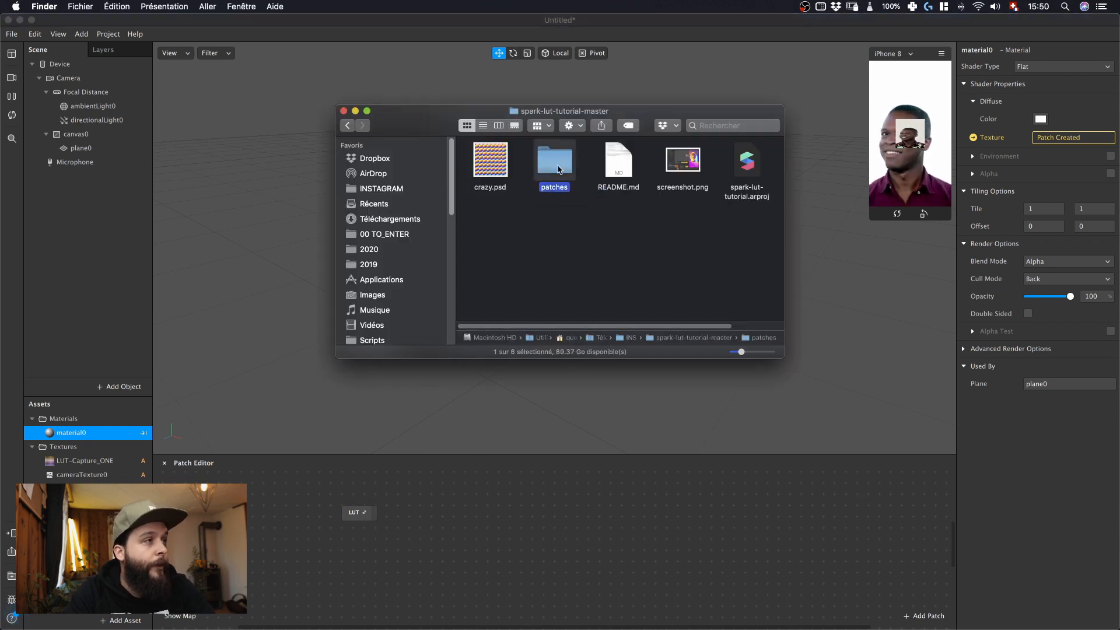
double_click(558, 169)
click(558, 169)
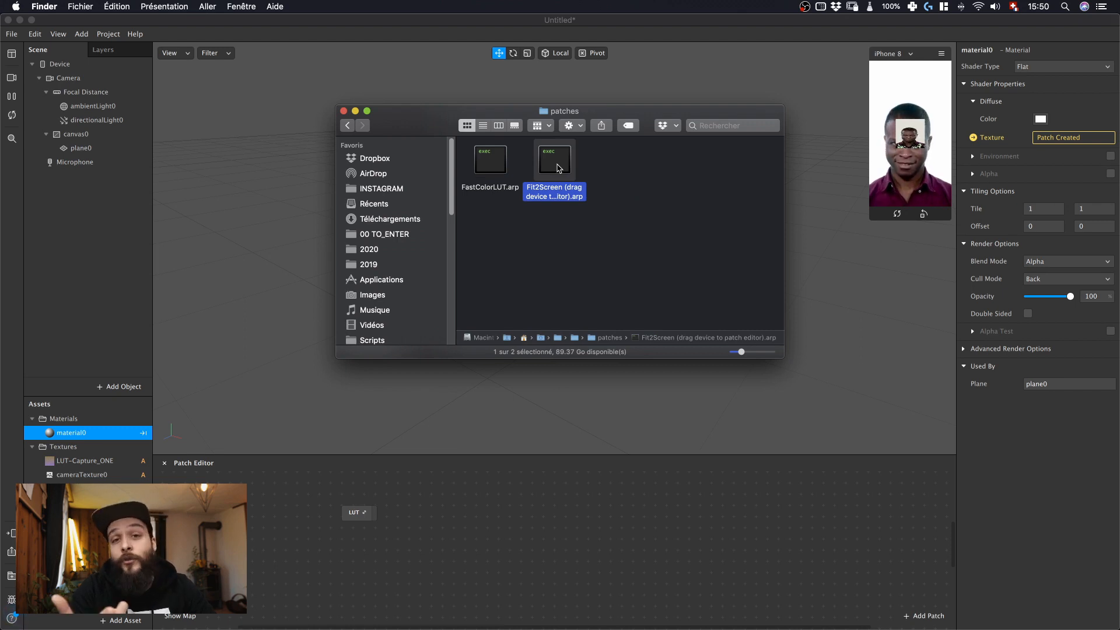
drag(557, 165, 527, 532)
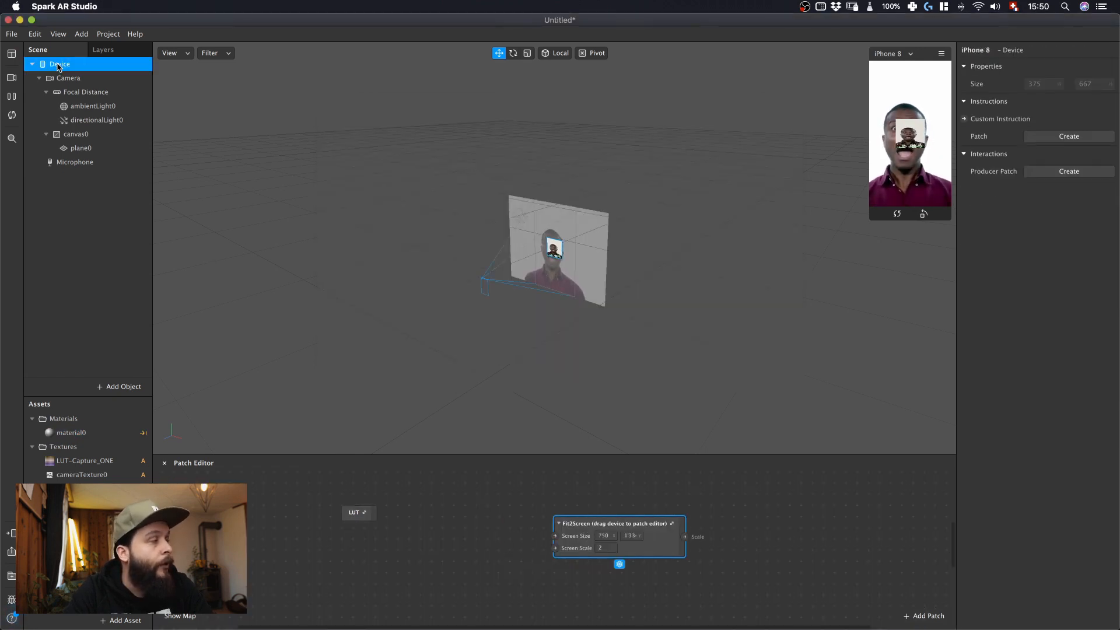
Step: Connect a Device patch's screen size and scale to Fit2Screen, and feed Fit2Screen's Scale output into a 3D scale patch for the plane
drag(60, 65, 464, 537)
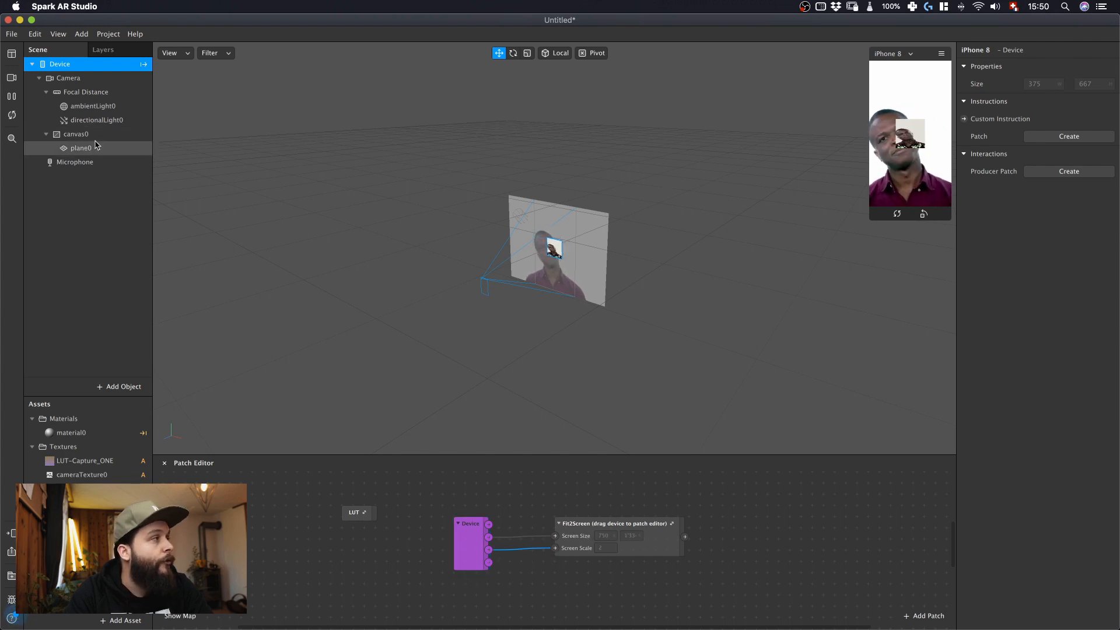
click(81, 148)
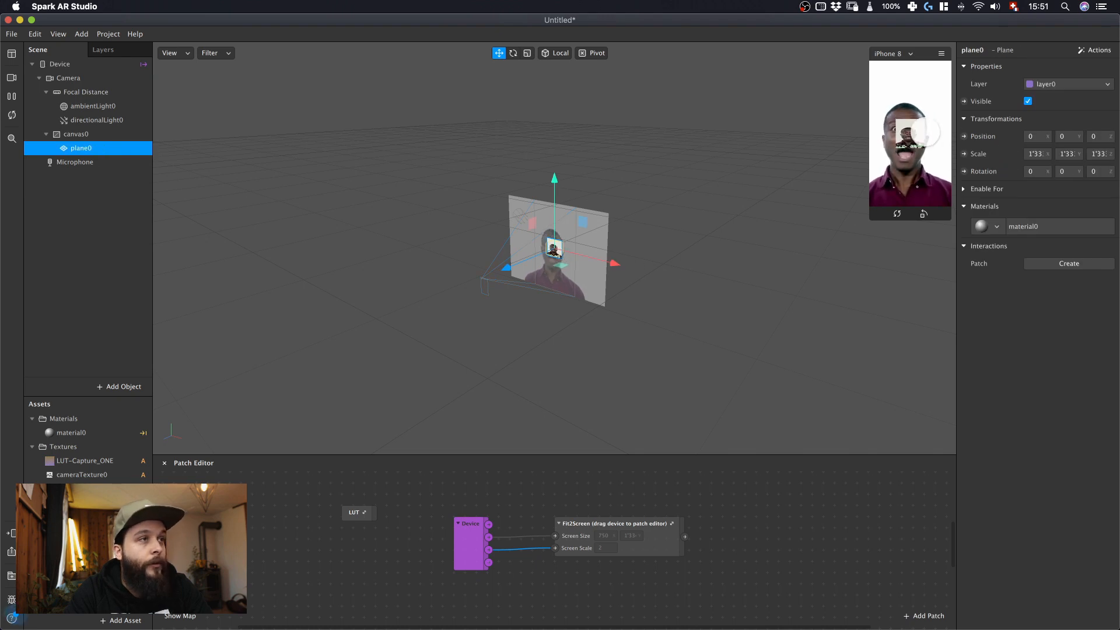
key(super+Tab)
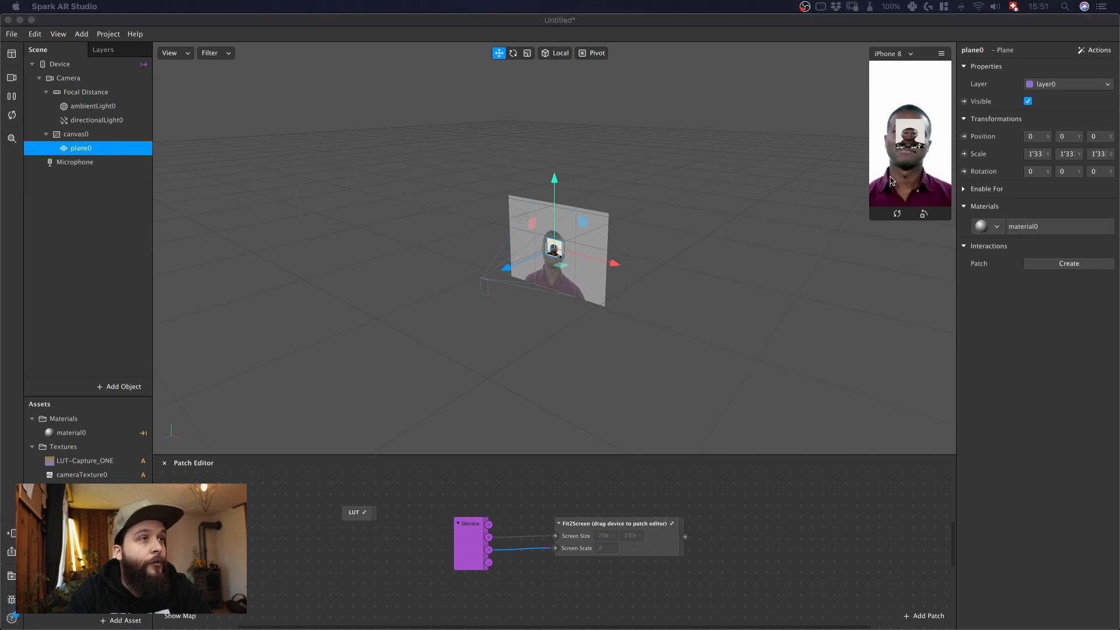
click(963, 154)
drag(606, 559, 784, 523)
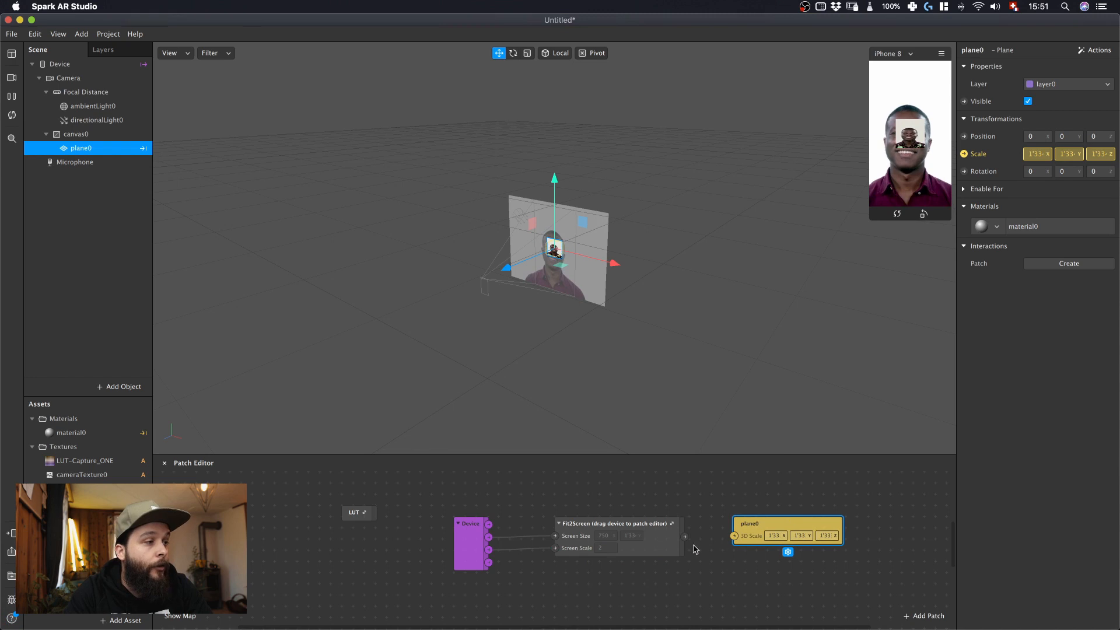
drag(684, 537, 733, 536)
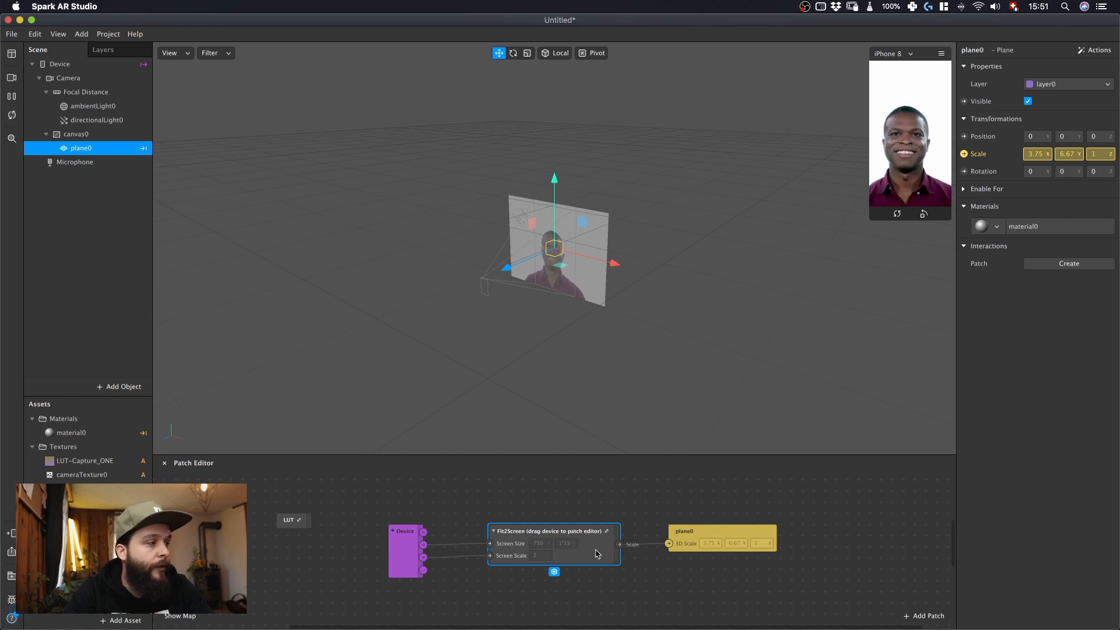
Step: Set the Multiply patch's second value inside the Fit2Screen group to 0.1 and return to the main patch graph
double_click(597, 553)
click(507, 586)
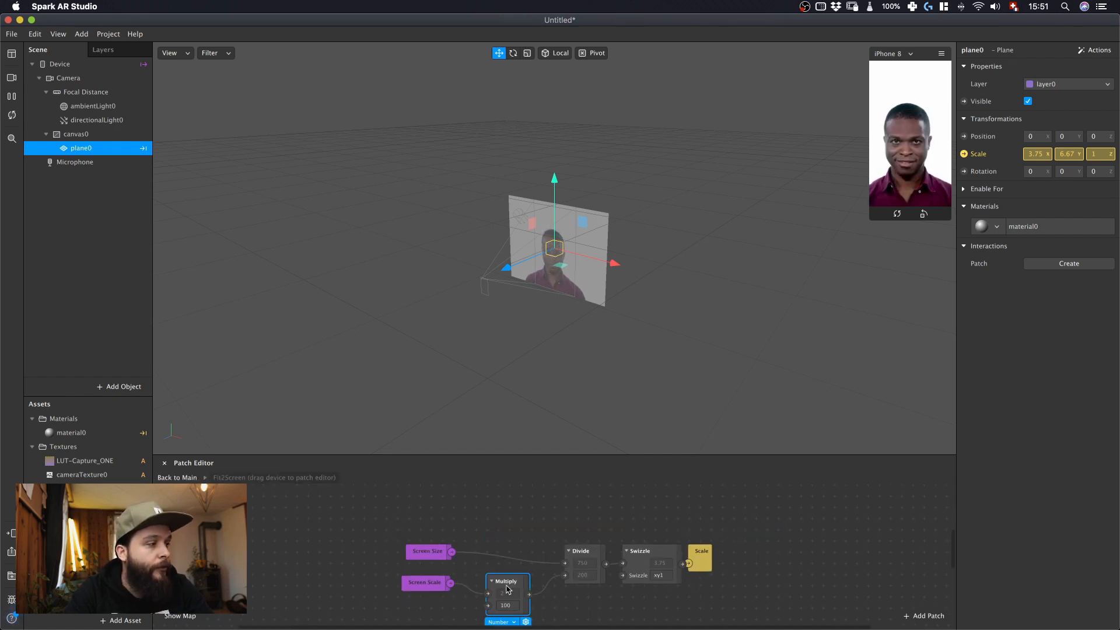
click(515, 606)
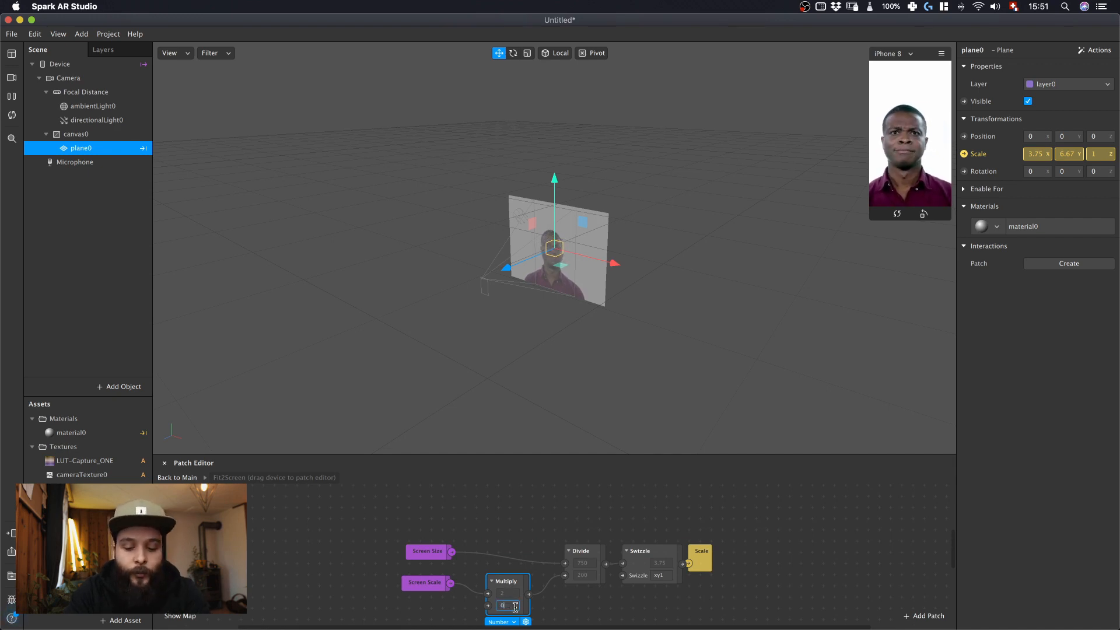
text(0,1)
key(Return)
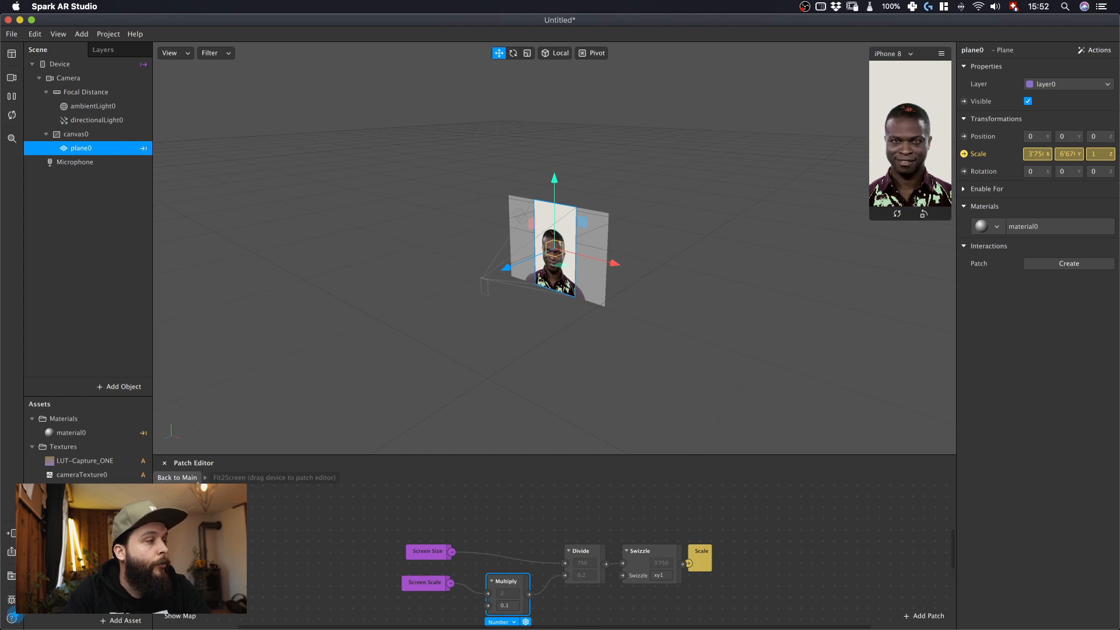
click(176, 478)
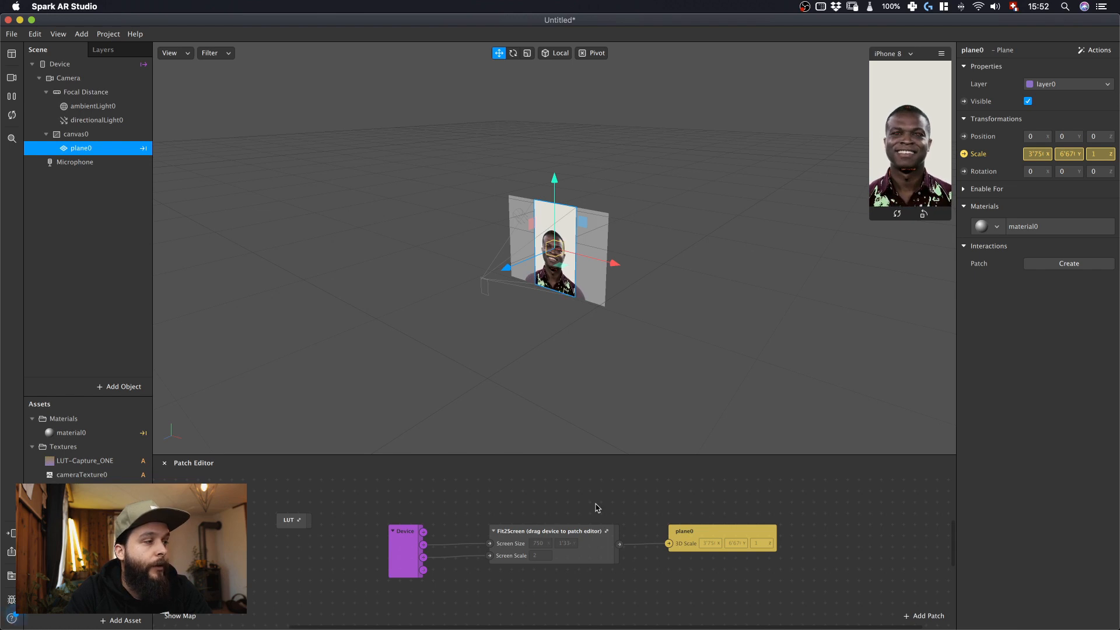
Step: Group the Device, Fit2Screen and plane scale patches under the name Affichage Fit2Screen
drag(711, 512, 400, 600)
right_click(400, 561)
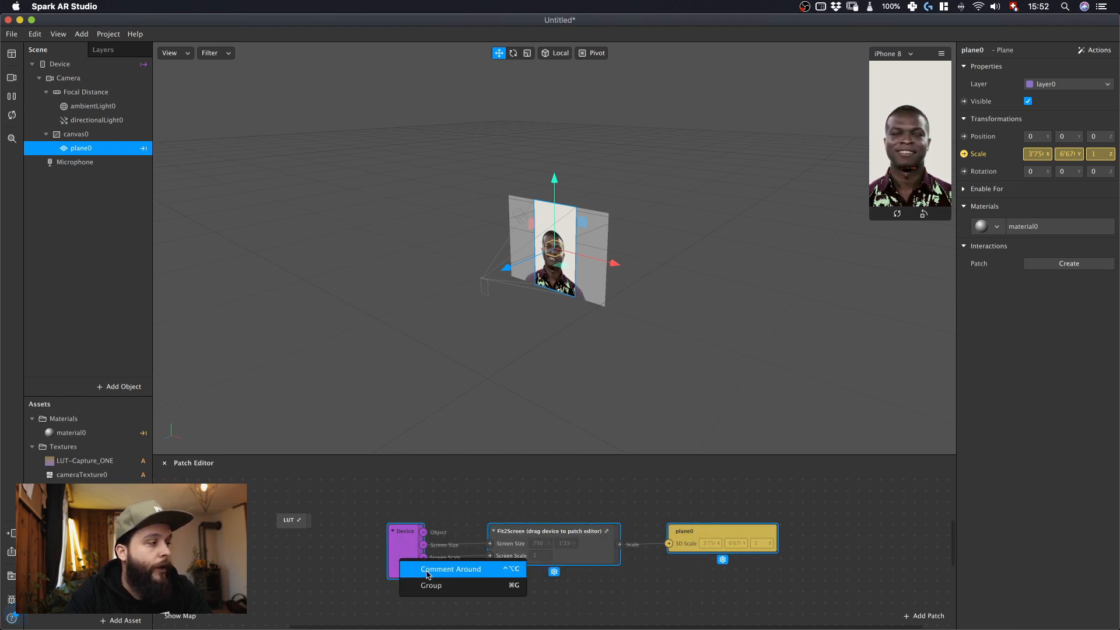
click(431, 583)
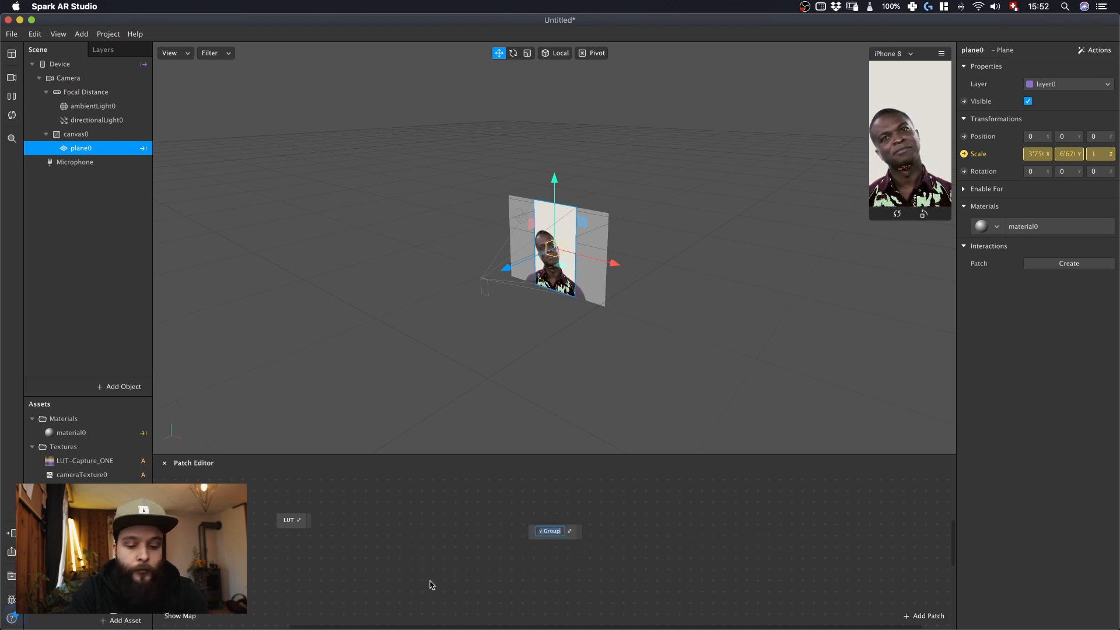
text(Affichage Fit2Screen)
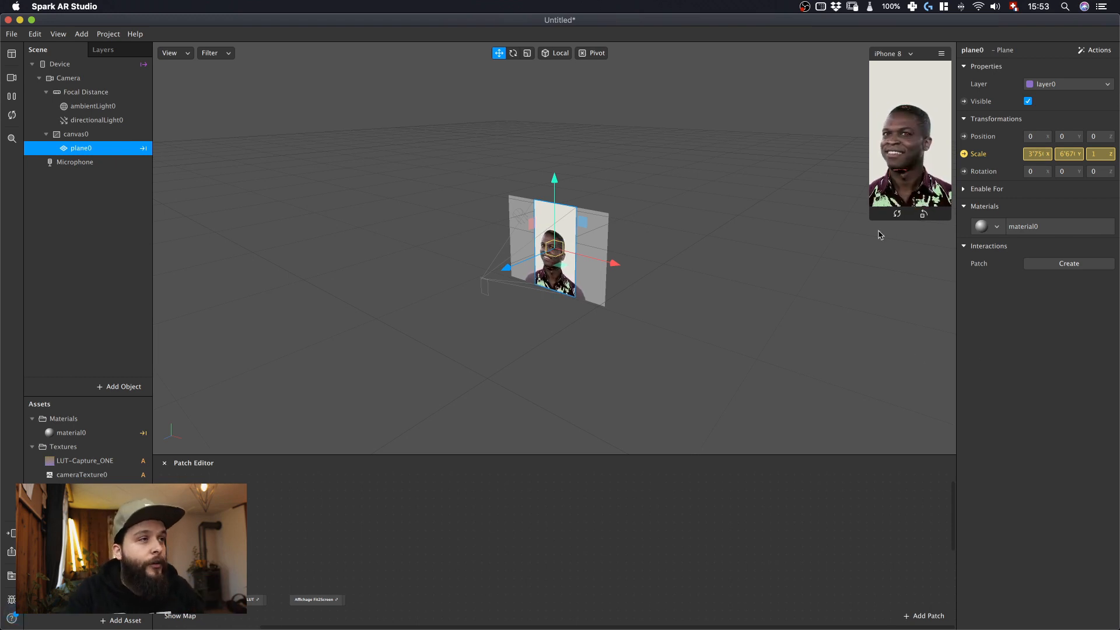
Step: Enlarge the simulator preview, reveal the LUT-Capture_ONE texture in Finder and preview the image file
drag(869, 216, 776, 397)
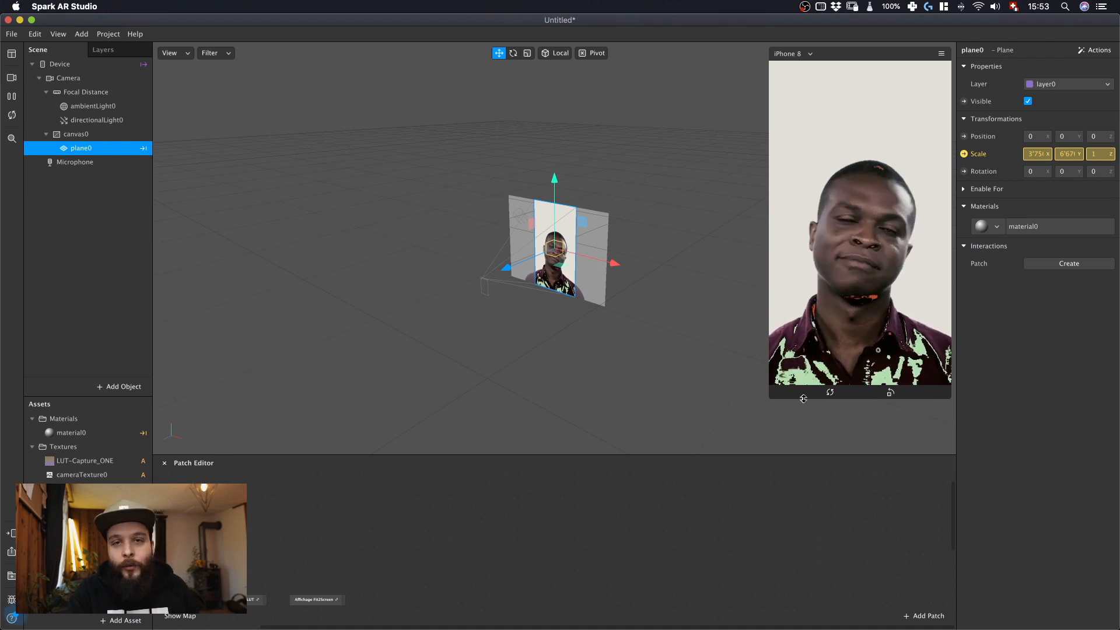
click(73, 462)
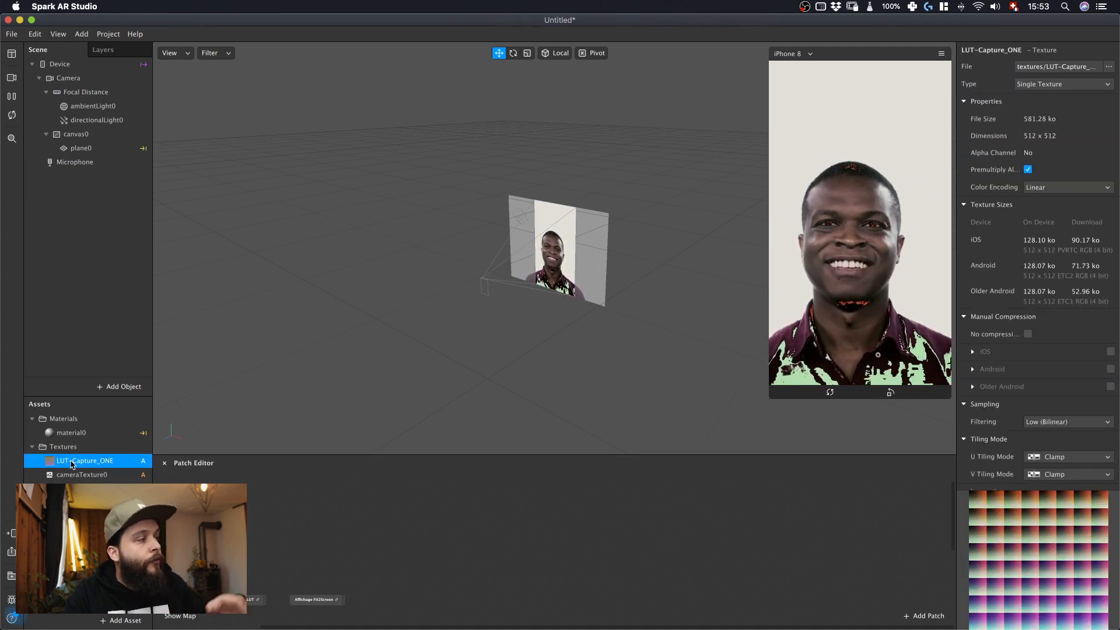
right_click(72, 464)
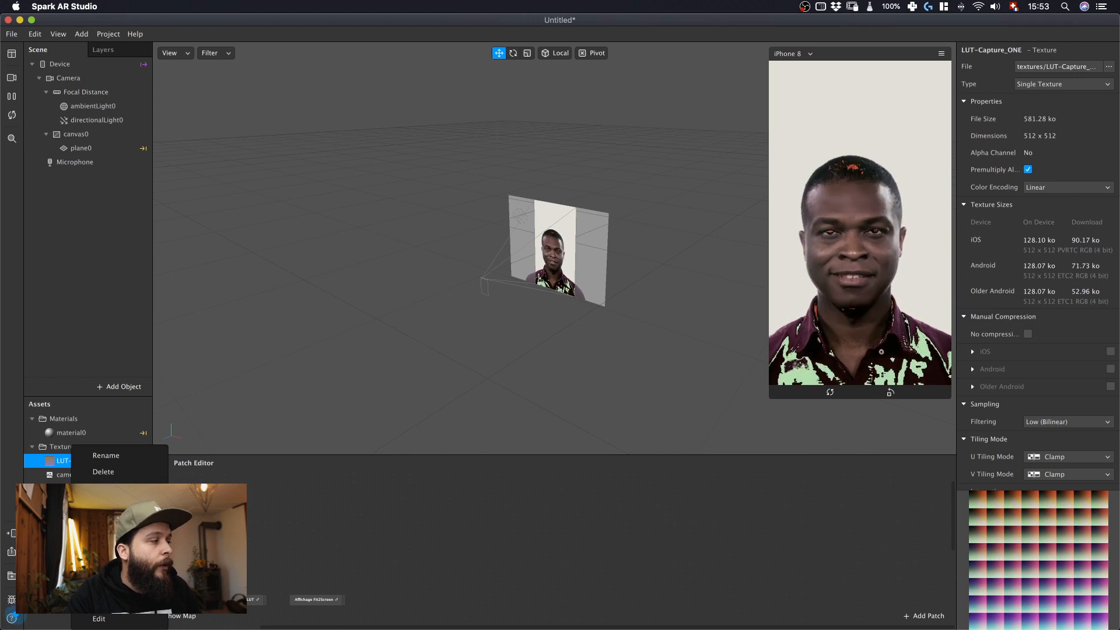
click(108, 586)
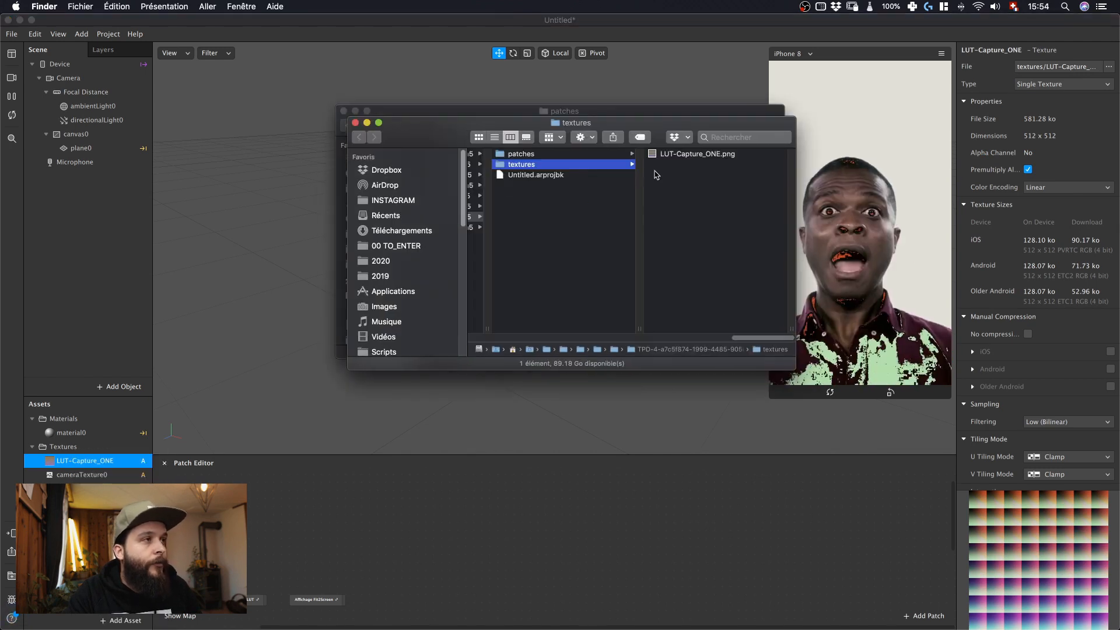
click(677, 155)
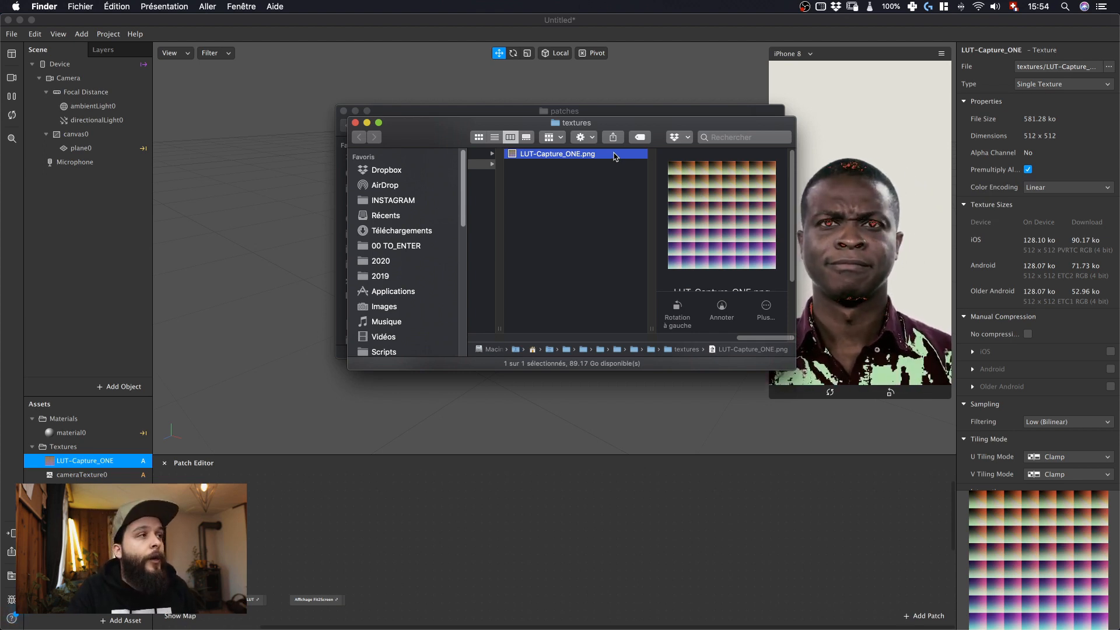
key(space)
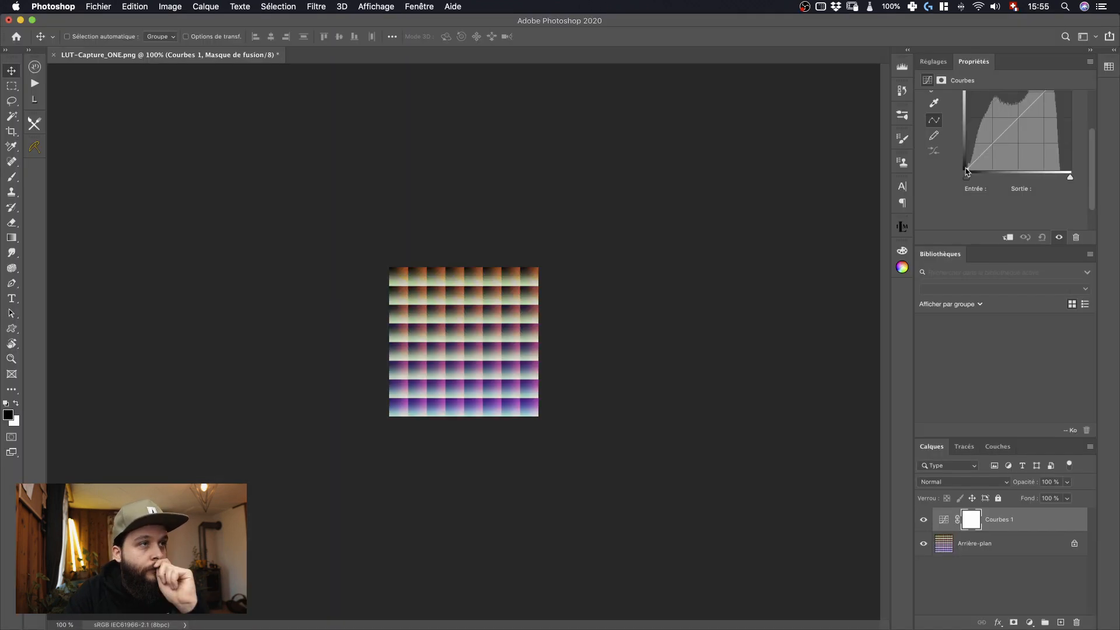
Step: In Photoshop, lift the LUT image's curve shadows from input 26 to output 35, then merge the layers and save the file
drag(968, 168, 978, 154)
key(super+e)
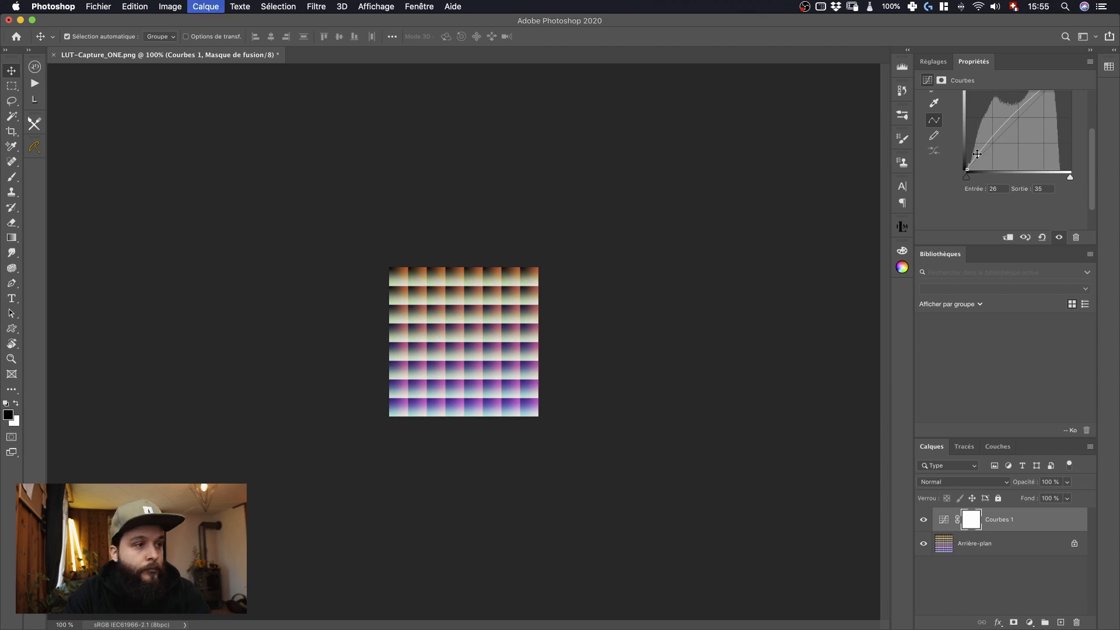
key(super+s)
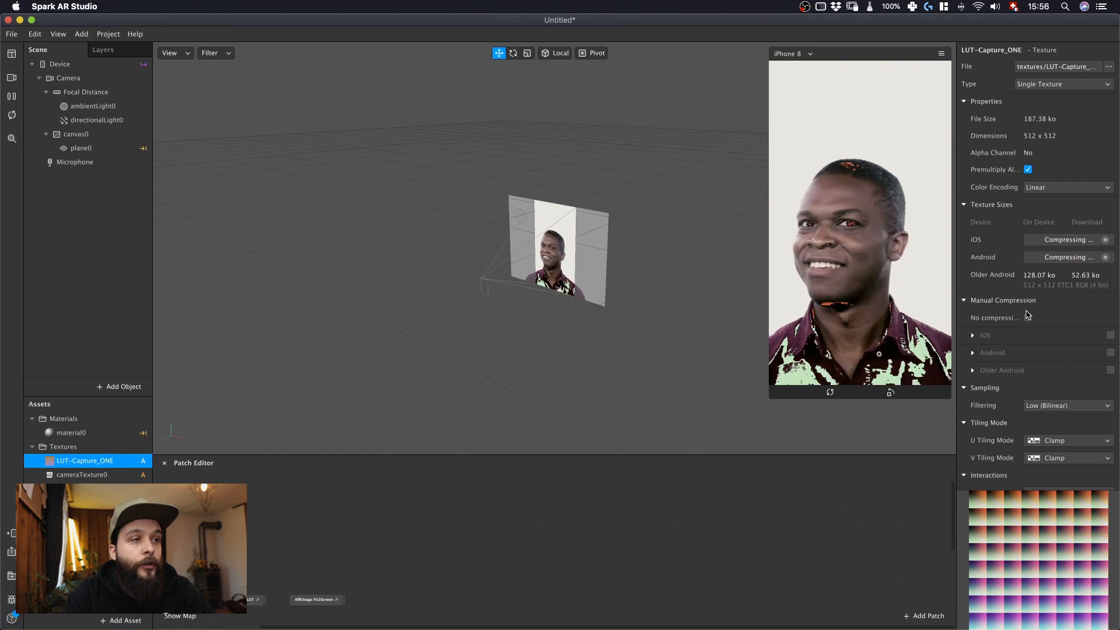
Step: Back in Spark AR Studio, turn on no compression for the LUT-Capture_ONE texture
click(1027, 317)
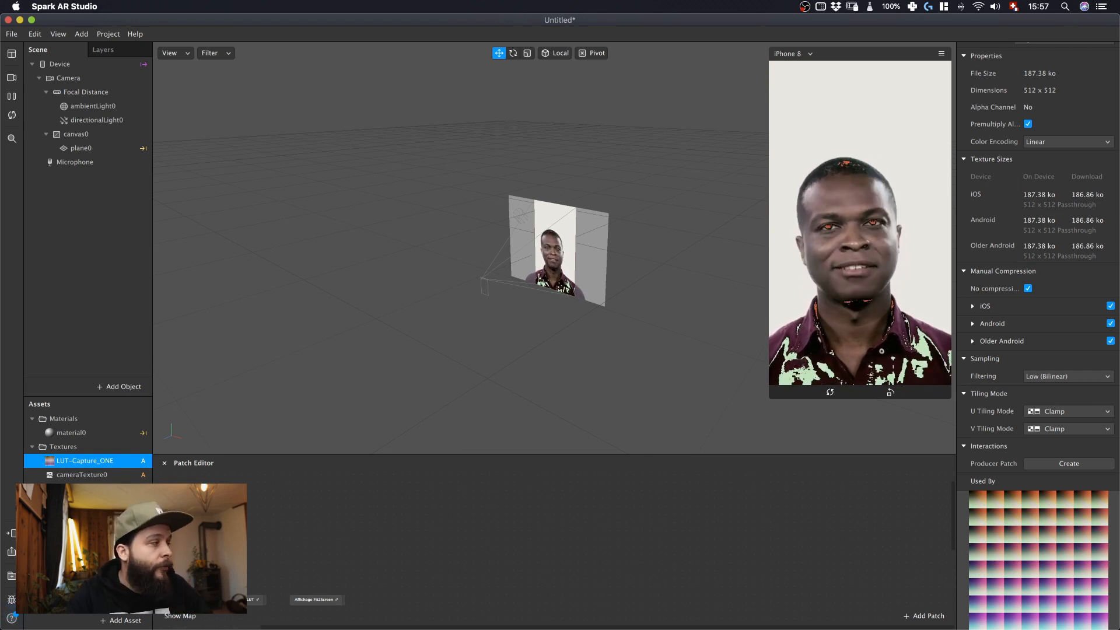
Step: Check the options for sending the effect to a connected device, then open its upload options for publishing
click(11, 533)
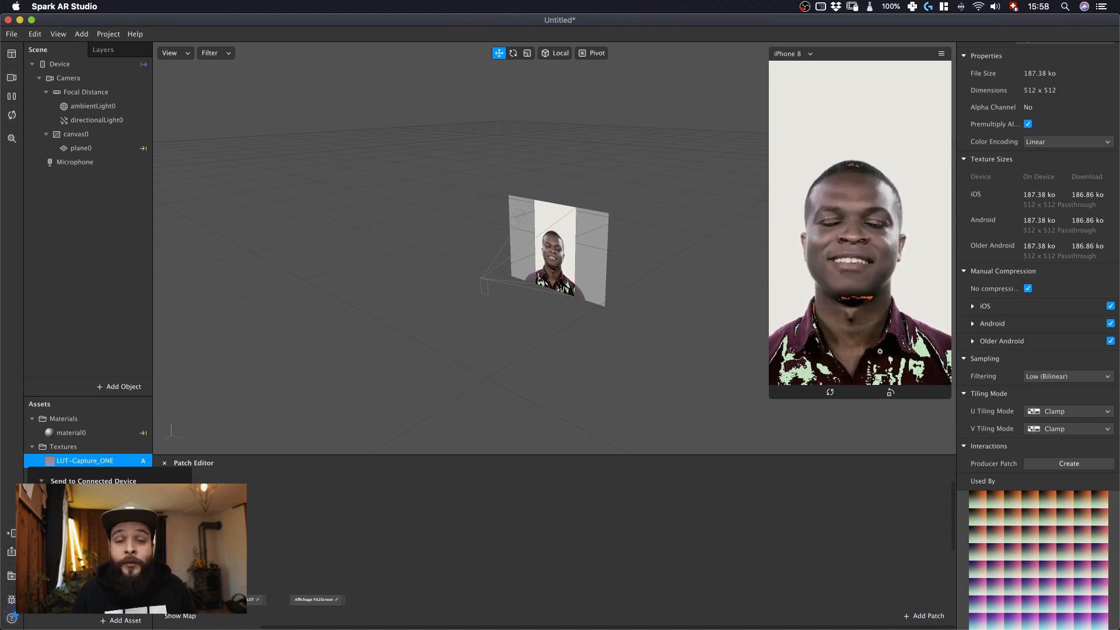
click(35, 607)
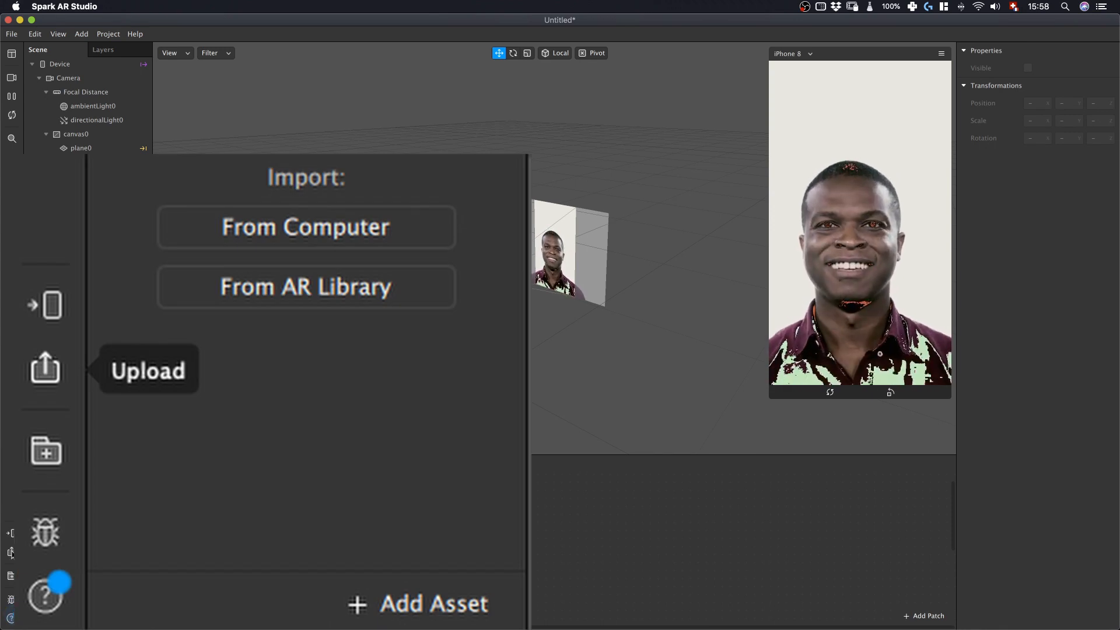
click(11, 553)
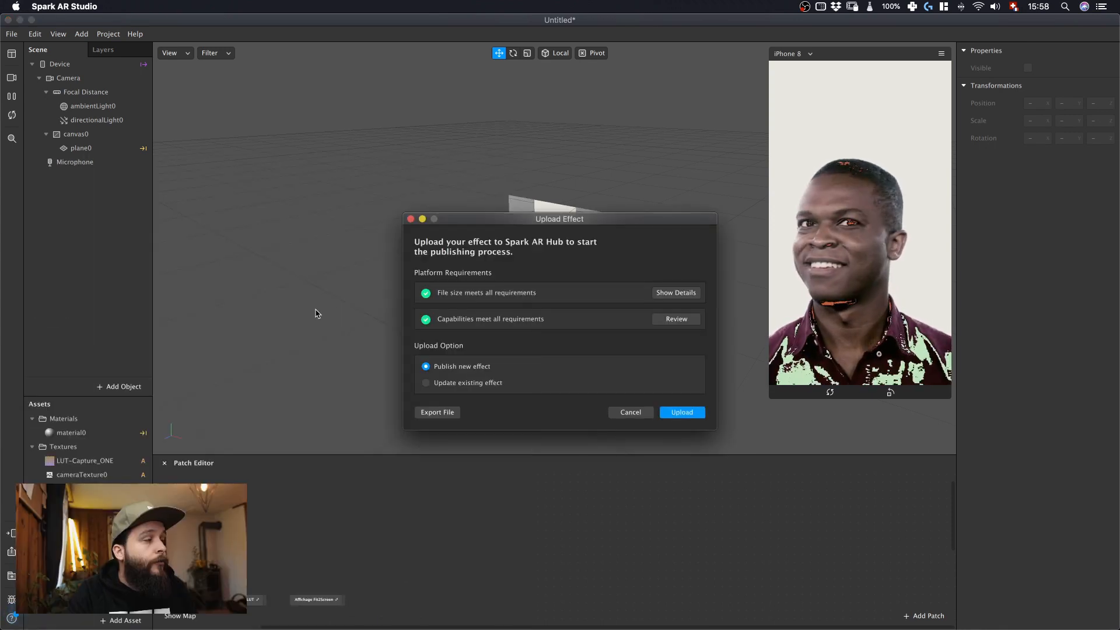